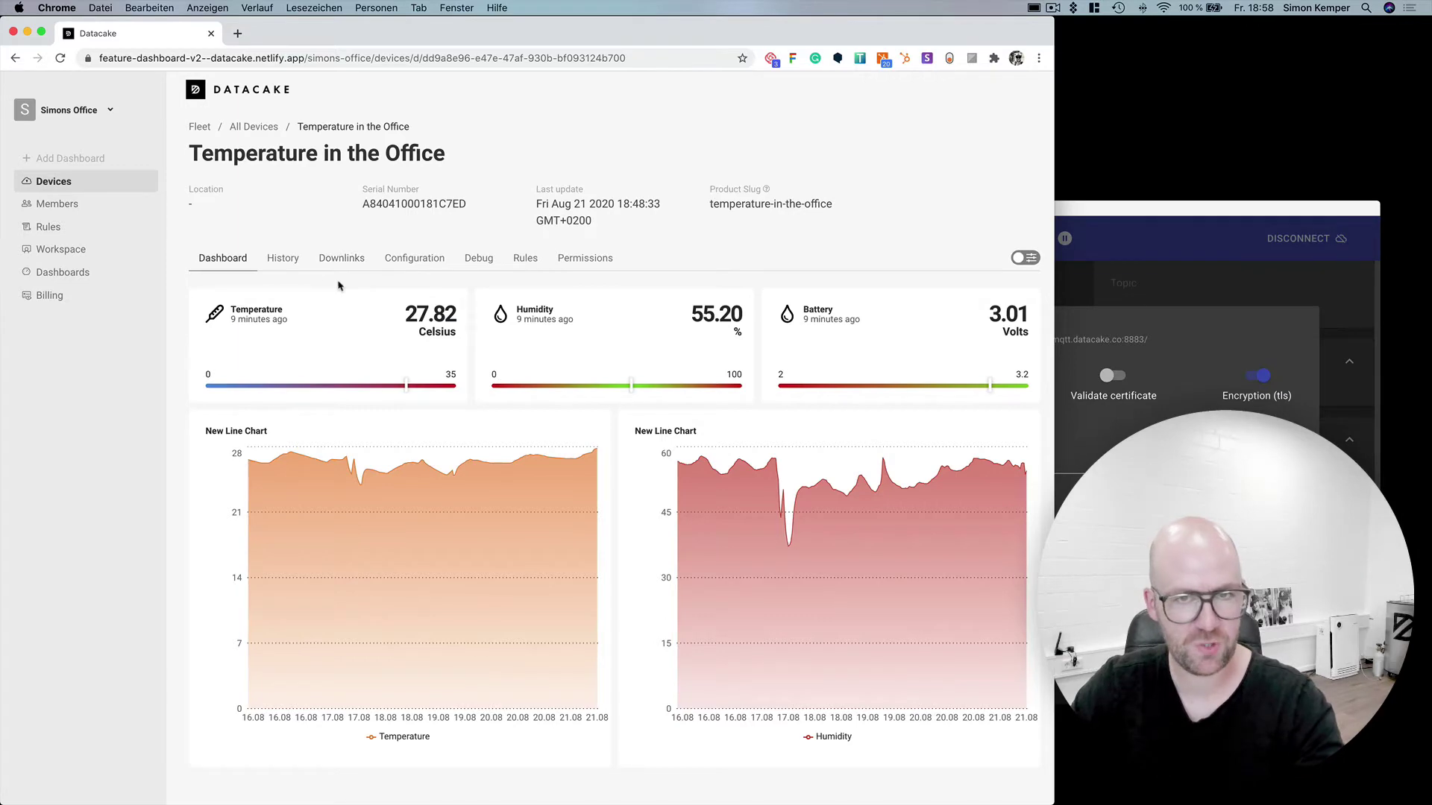
Step: Look up the MQTT integration's broker mqtt.datacake.co and the measurement publish topic in the device configuration
{"action": "left_click", "coordinate": [416, 263]}
{"action": "scroll", "coordinate": [616, 449], "scroll_direction": "down", "scroll_amount": 15}
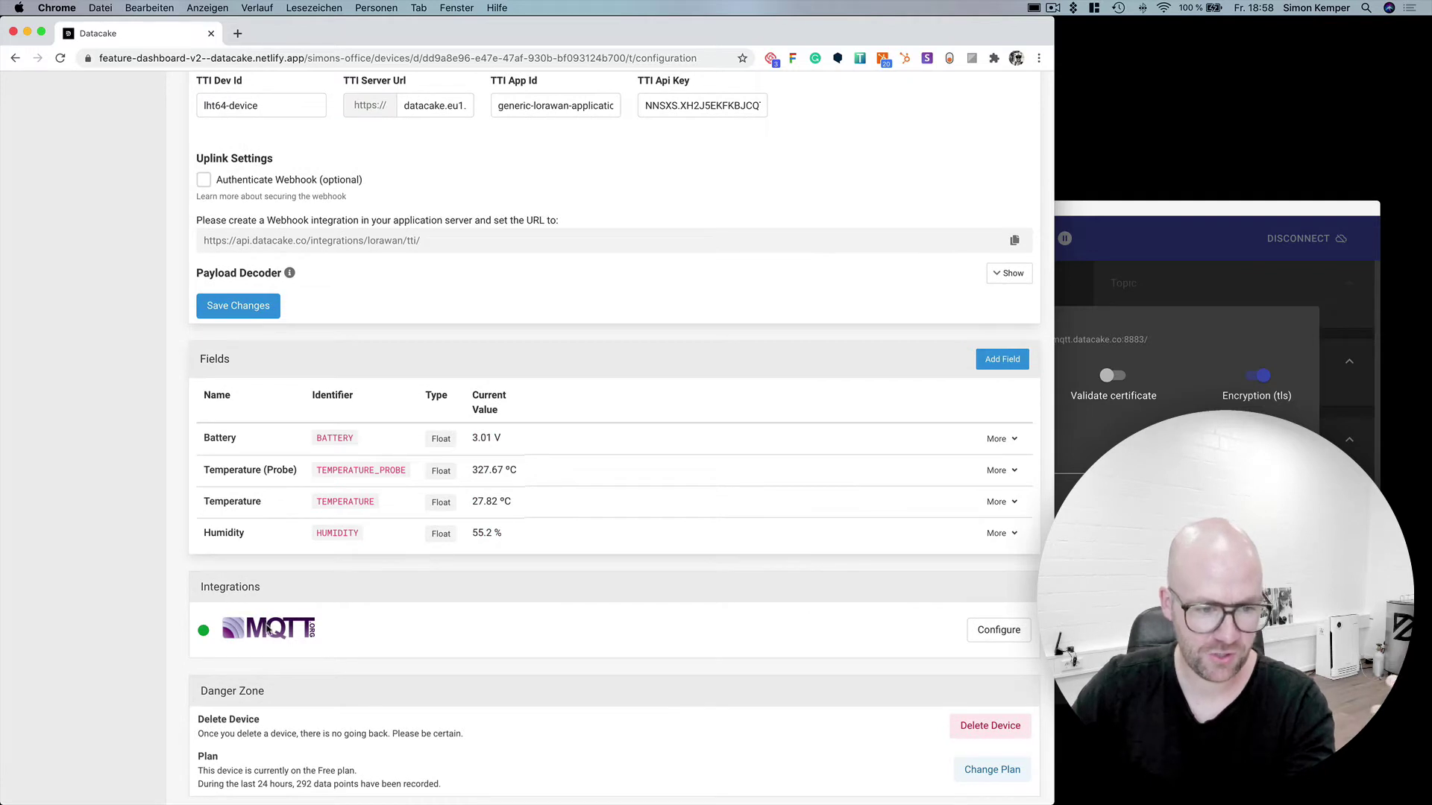
{"action": "left_click", "coordinate": [1005, 635]}
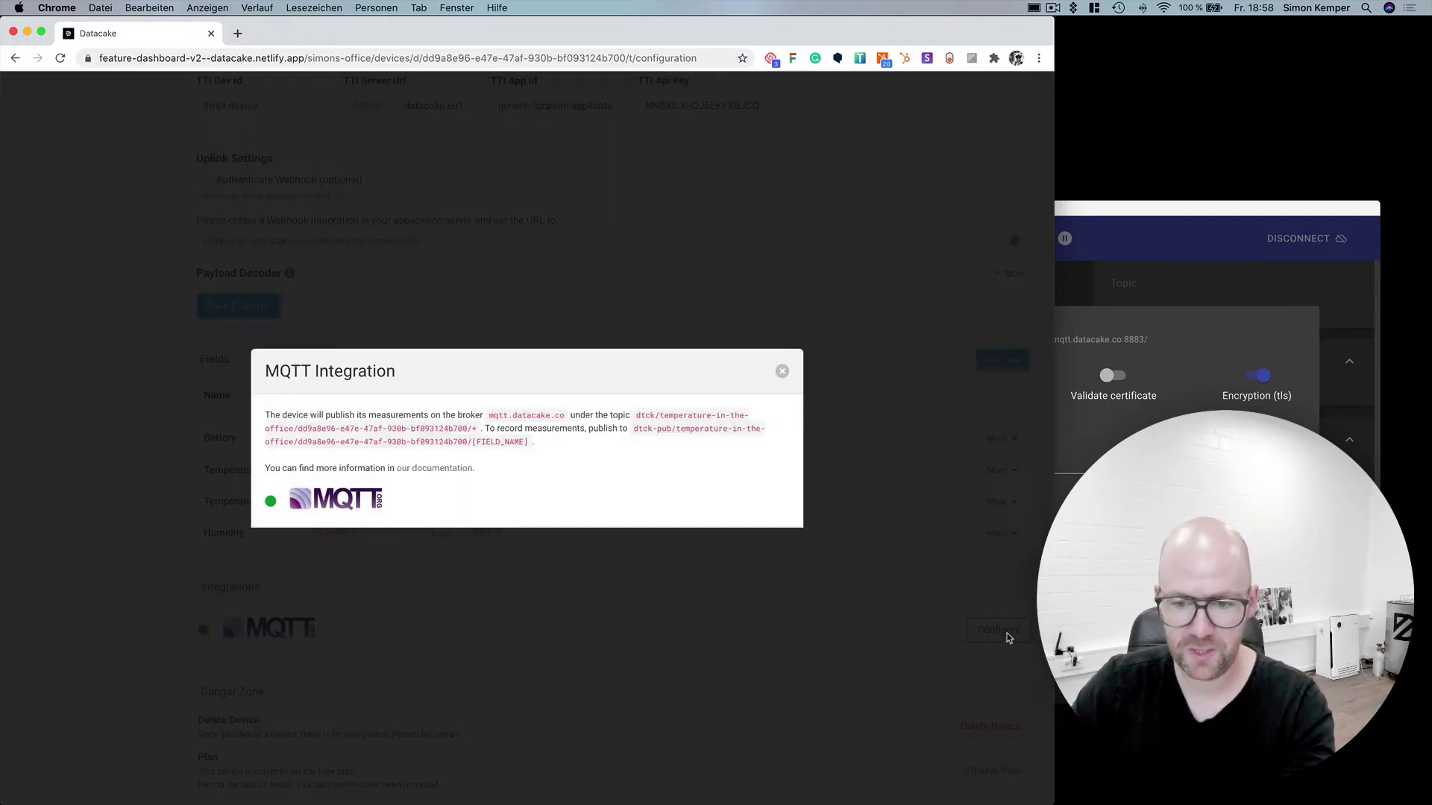
{"action": "left_click_drag", "start_coordinate": [490, 416], "coordinate": [561, 417]}
{"action": "left_click", "coordinate": [687, 418]}
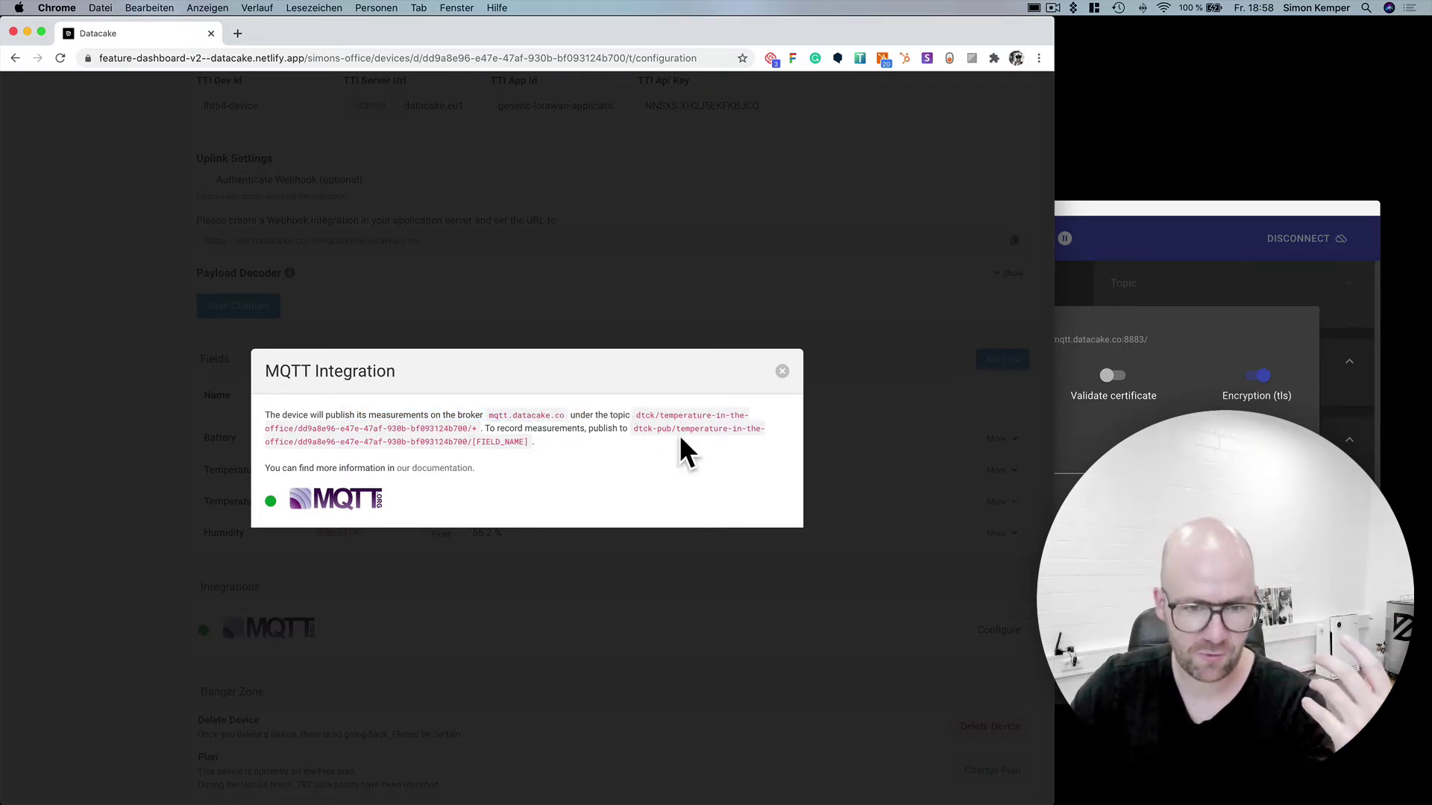
{"action": "left_click_drag", "start_coordinate": [637, 431], "coordinate": [749, 429]}
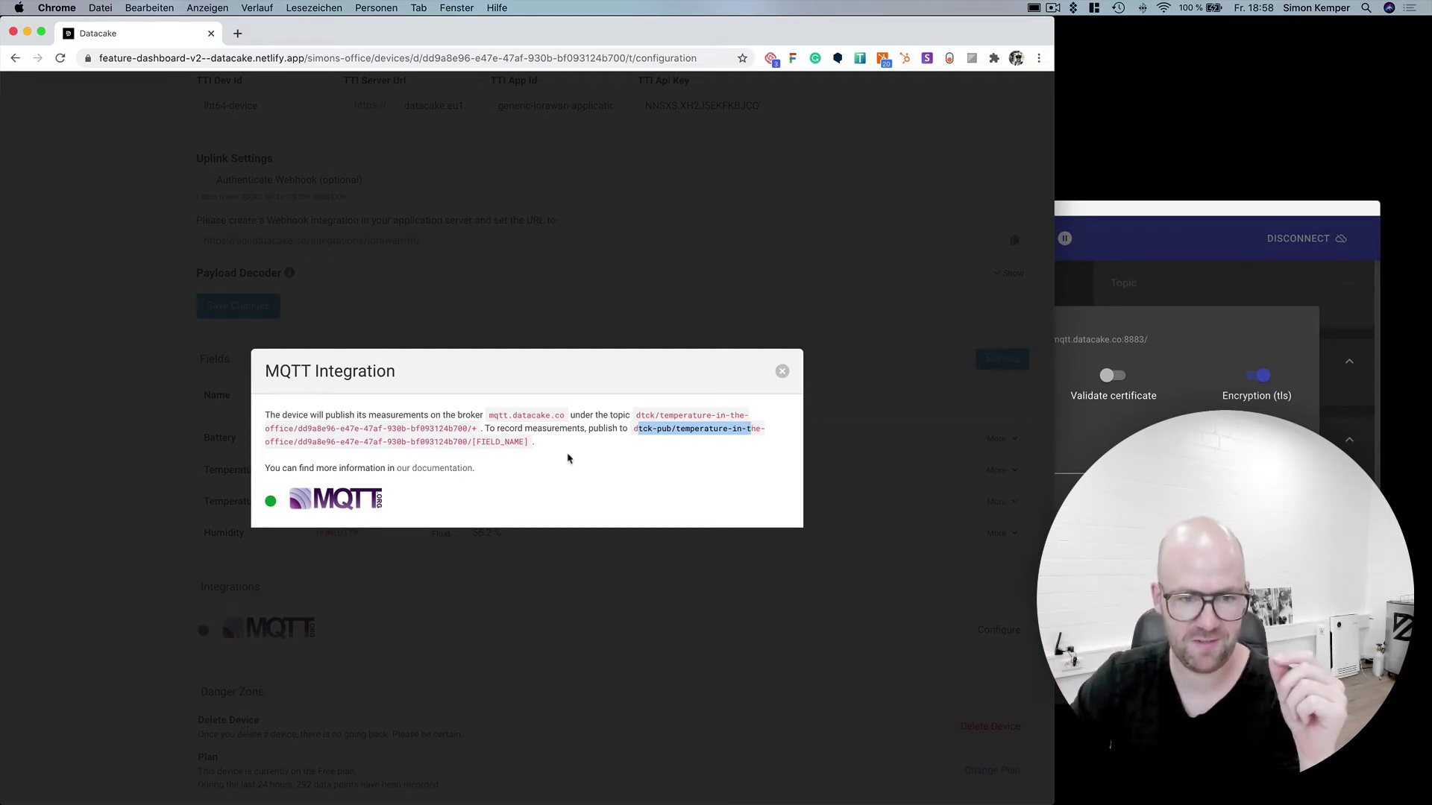
{"action": "left_click", "coordinate": [781, 371]}
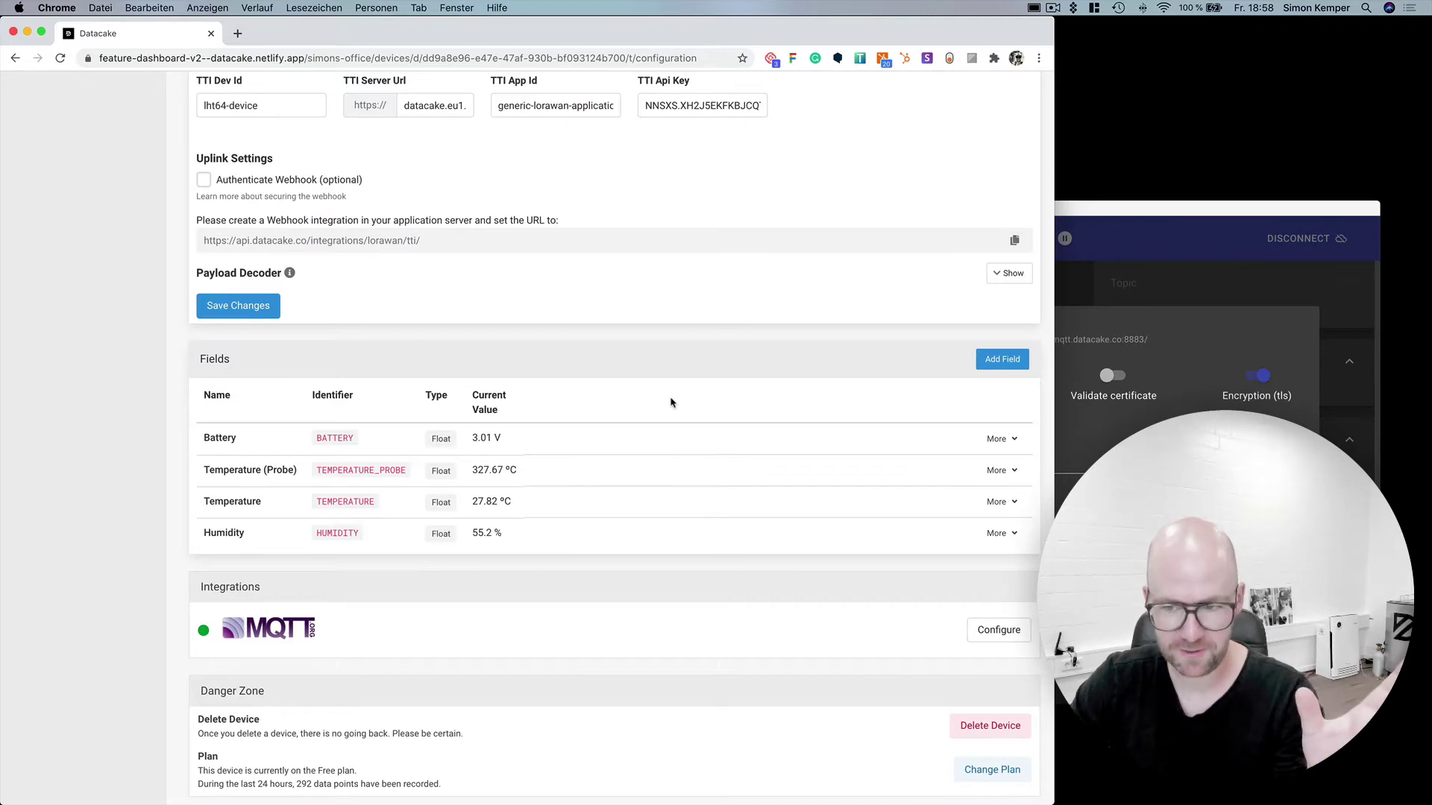
{"action": "scroll", "coordinate": [670, 402], "scroll_direction": "up", "scroll_amount": 15}
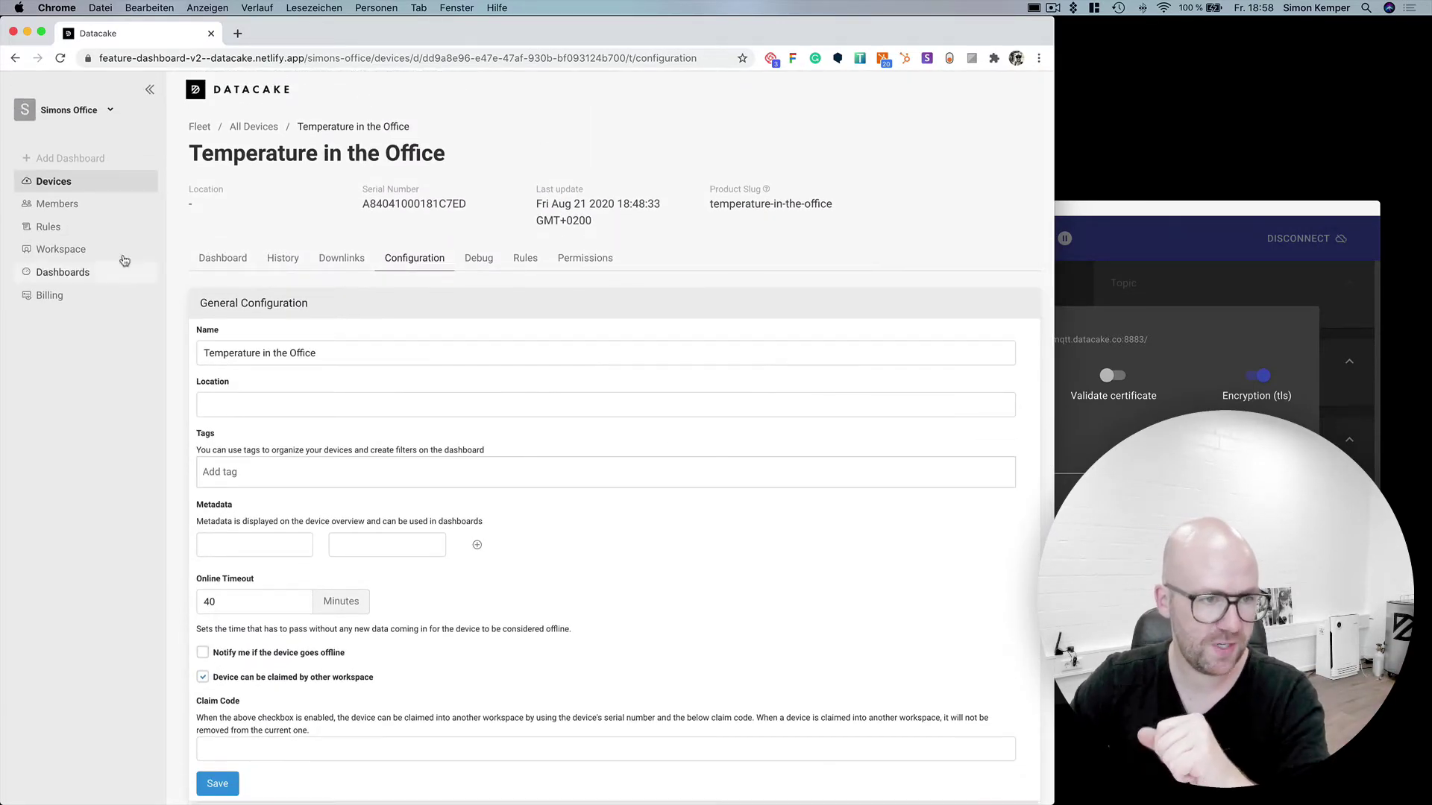
Step: Under Members > API Users, delete the MQTT Token's Temperature in the Office device permission
{"action": "left_click", "coordinate": [85, 208]}
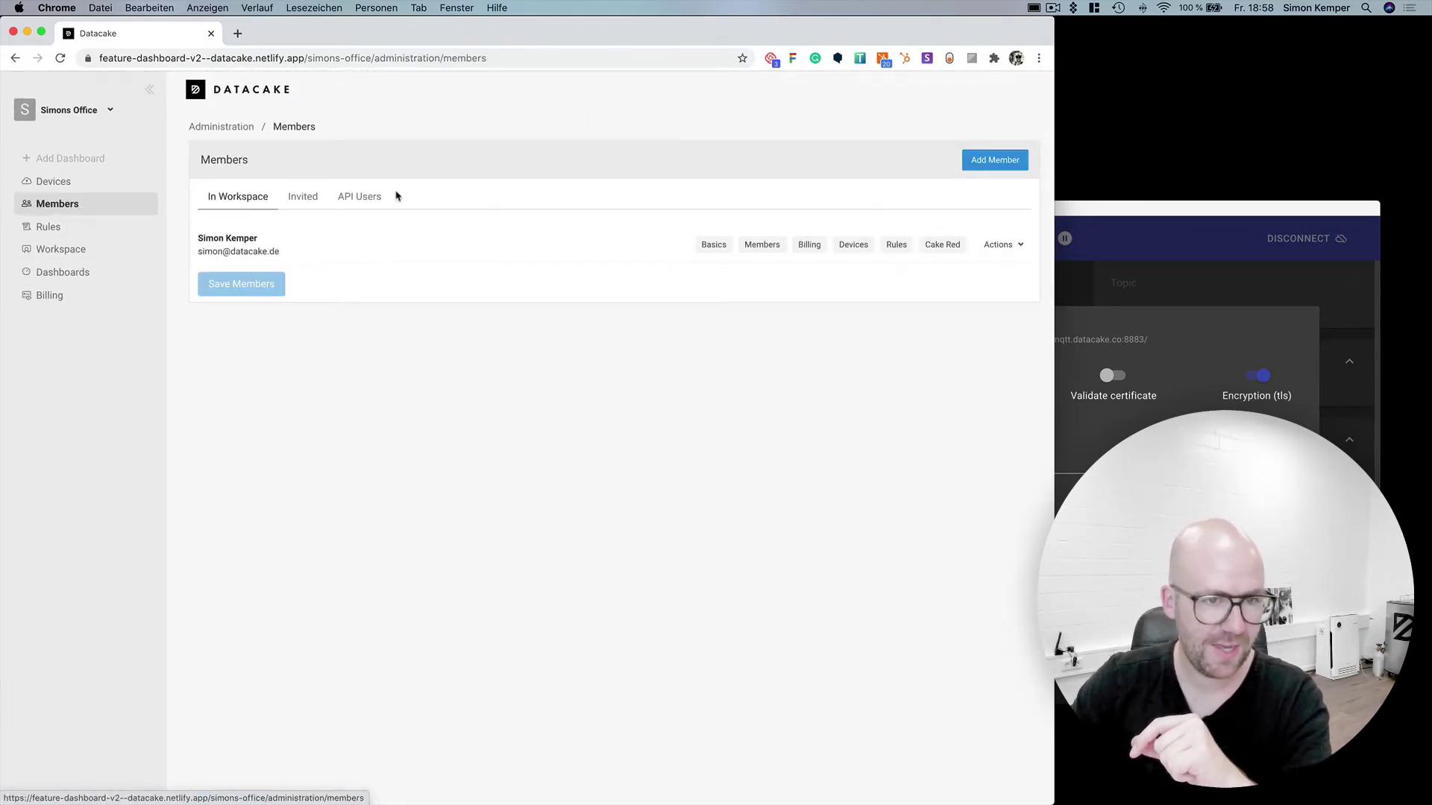
{"action": "left_click", "coordinate": [377, 204]}
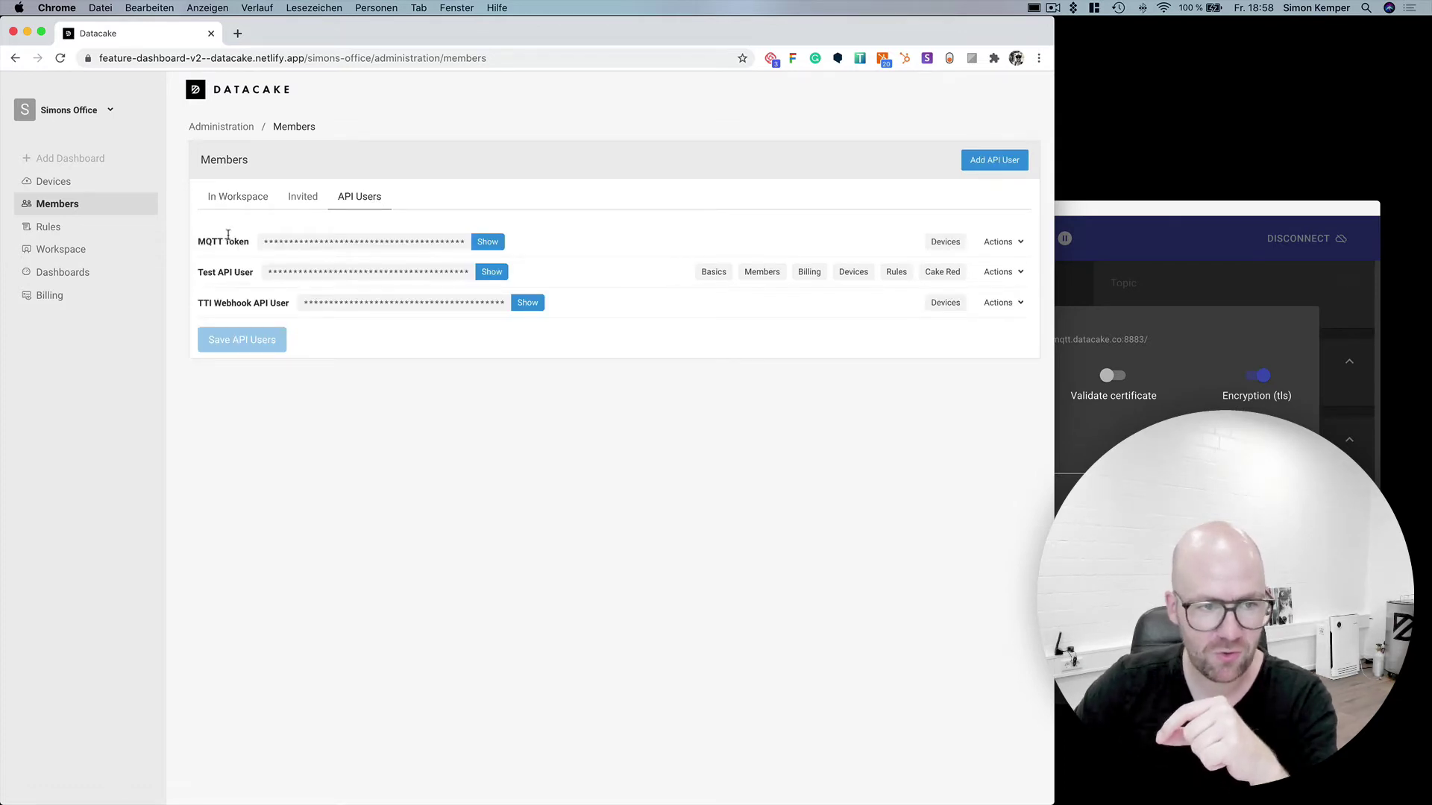
{"action": "left_click", "coordinate": [999, 242]}
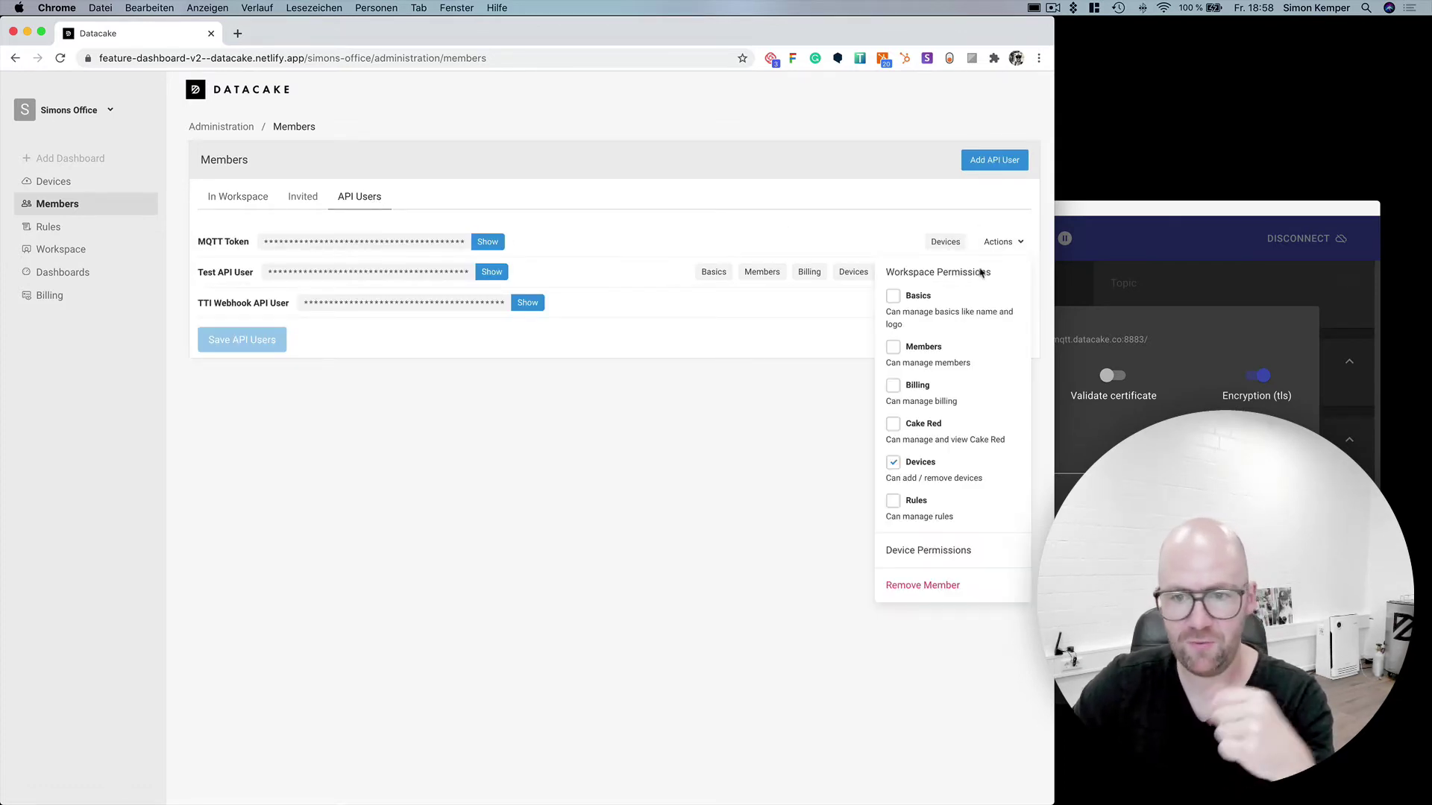
{"action": "left_click", "coordinate": [937, 558]}
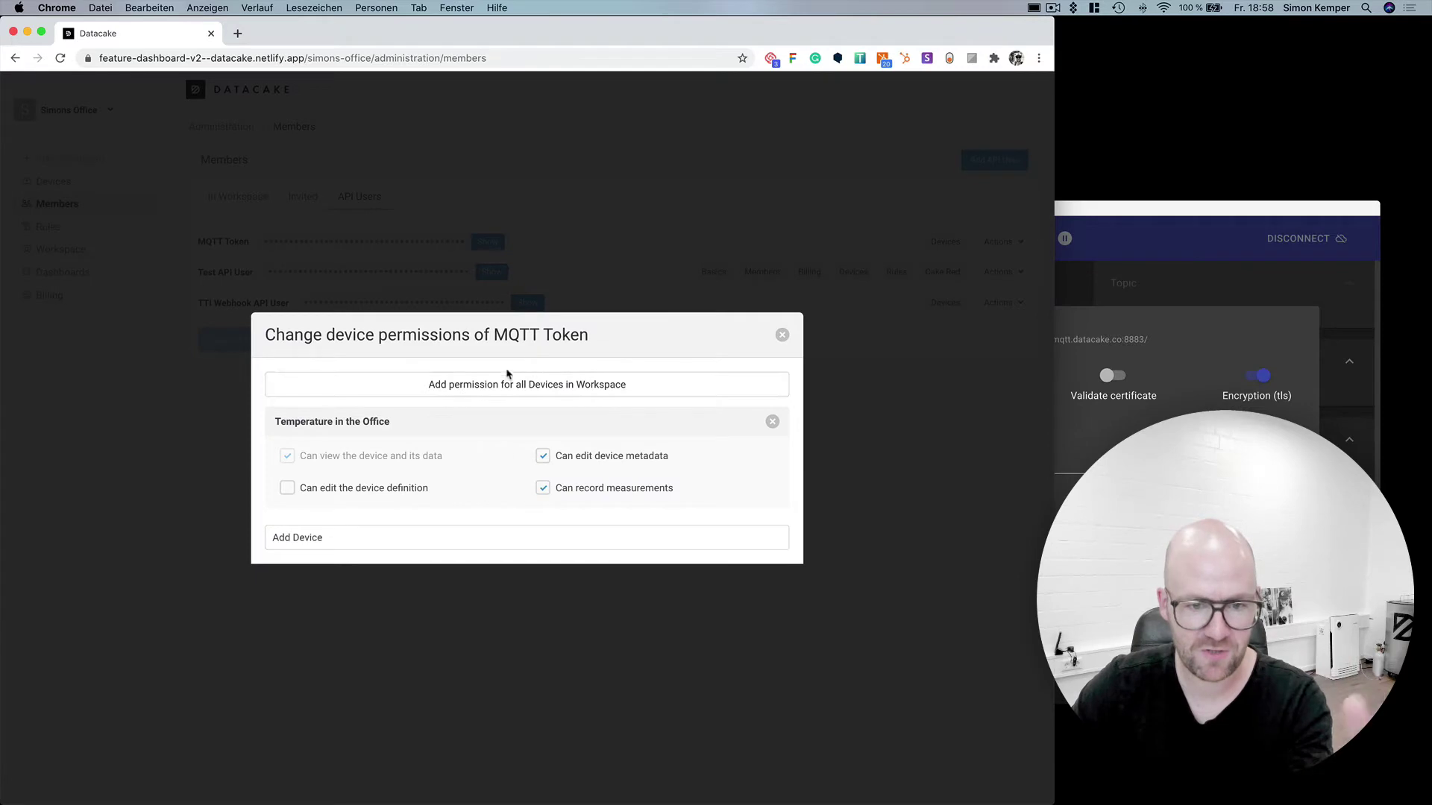
{"action": "left_click", "coordinate": [772, 422]}
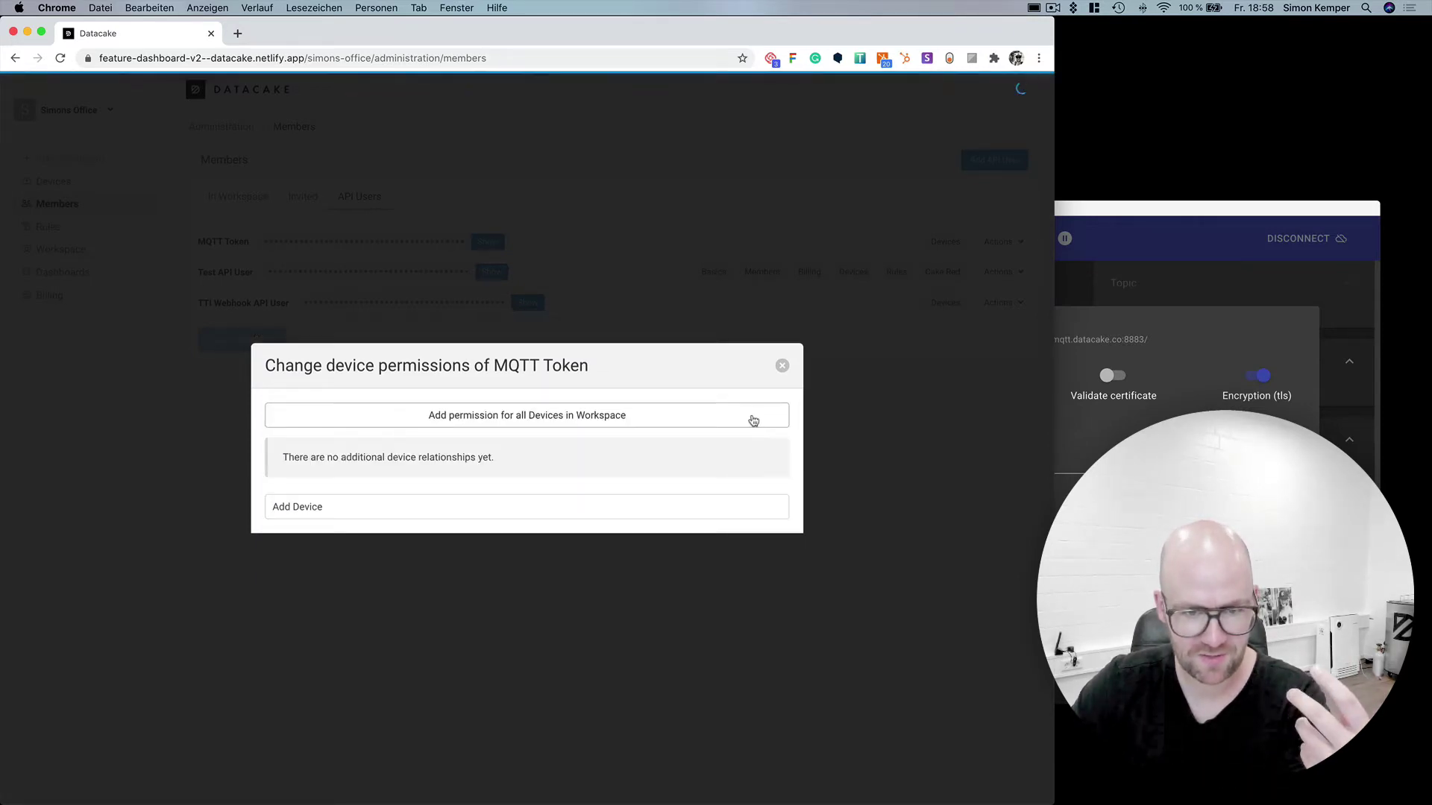
{"action": "left_click", "coordinate": [782, 365]}
Step: Start and cancel adding a new API user, then dismiss the MQTT Token's options menu
{"action": "left_click", "coordinate": [996, 161]}
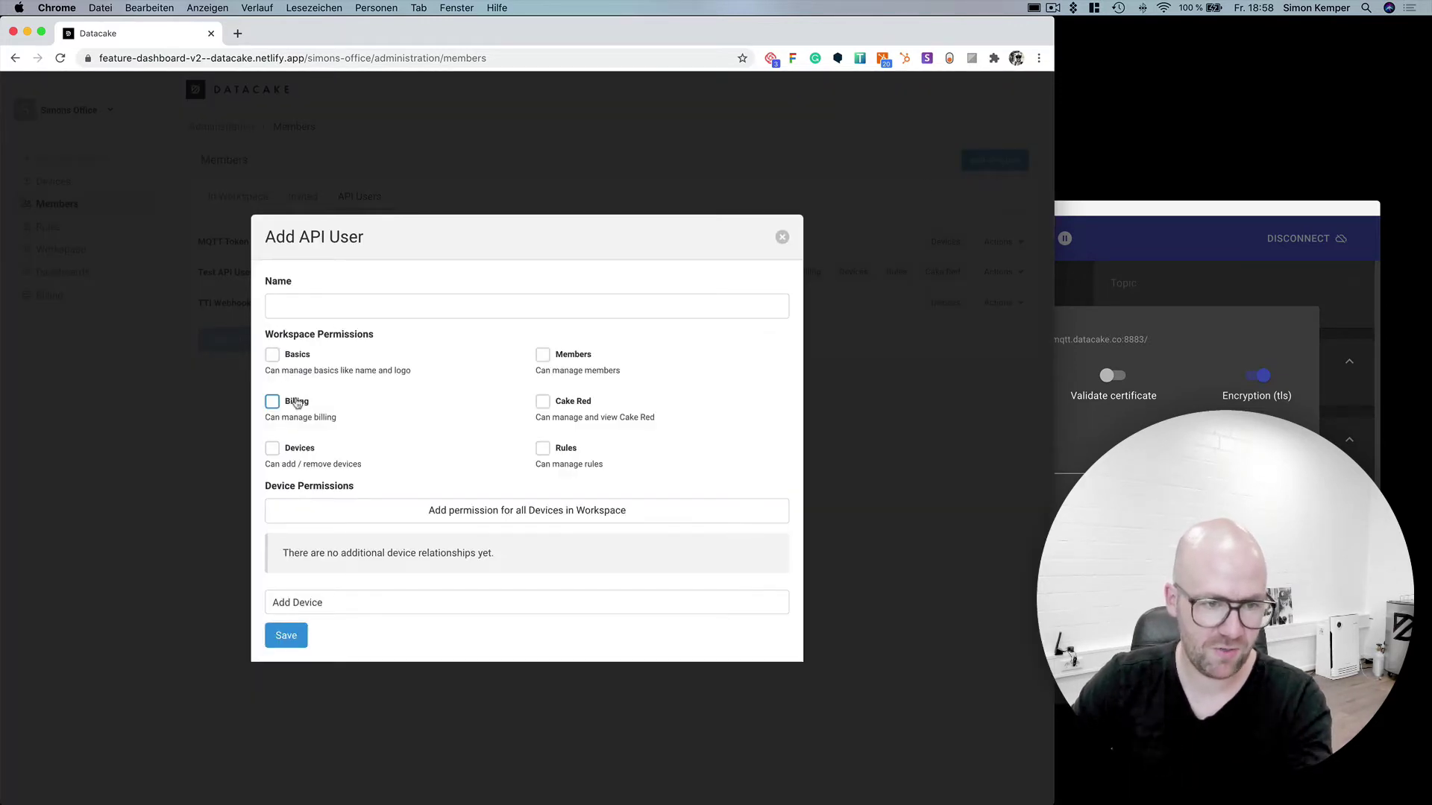
{"action": "left_click", "coordinate": [782, 237]}
{"action": "left_click", "coordinate": [1003, 241]}
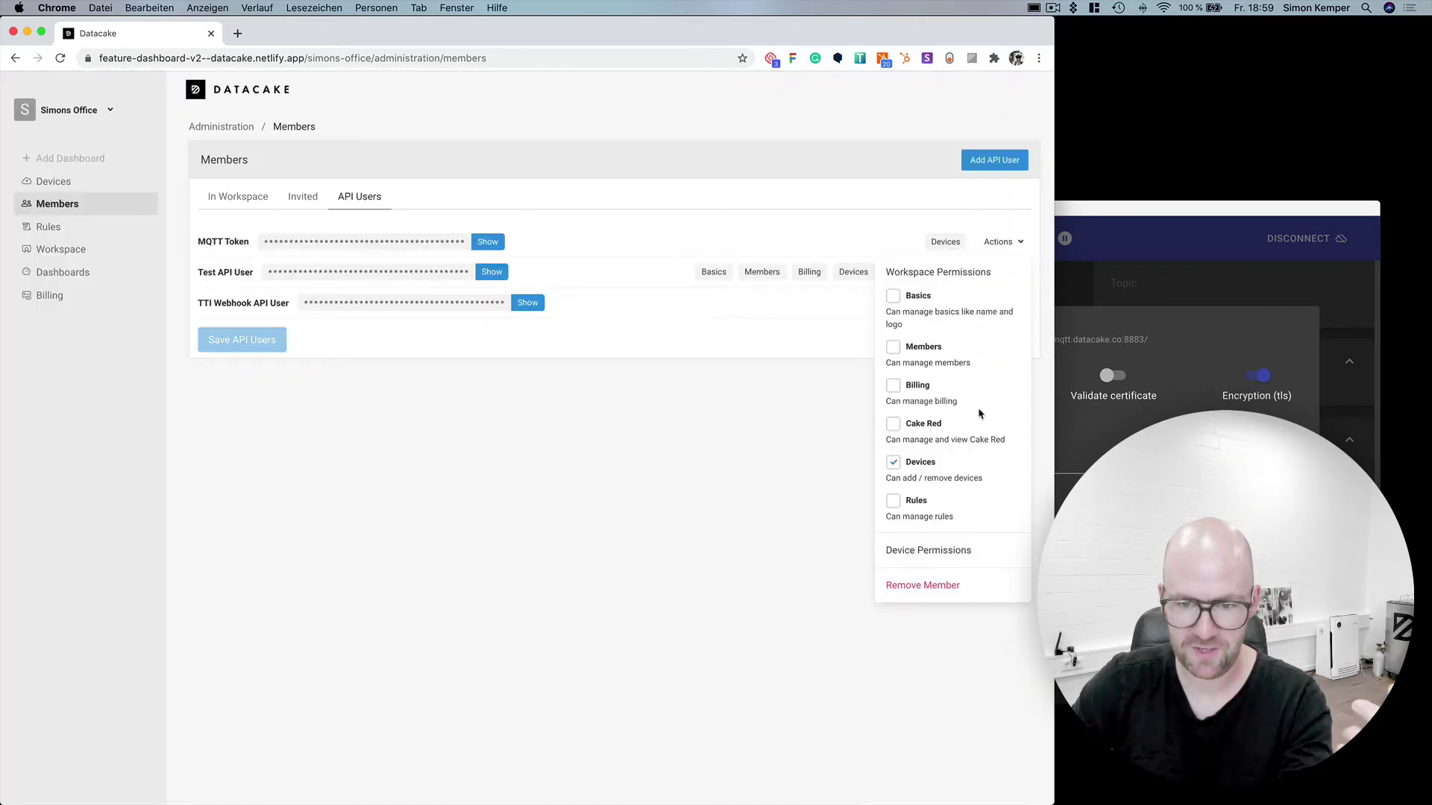
{"action": "left_click", "coordinate": [403, 281]}
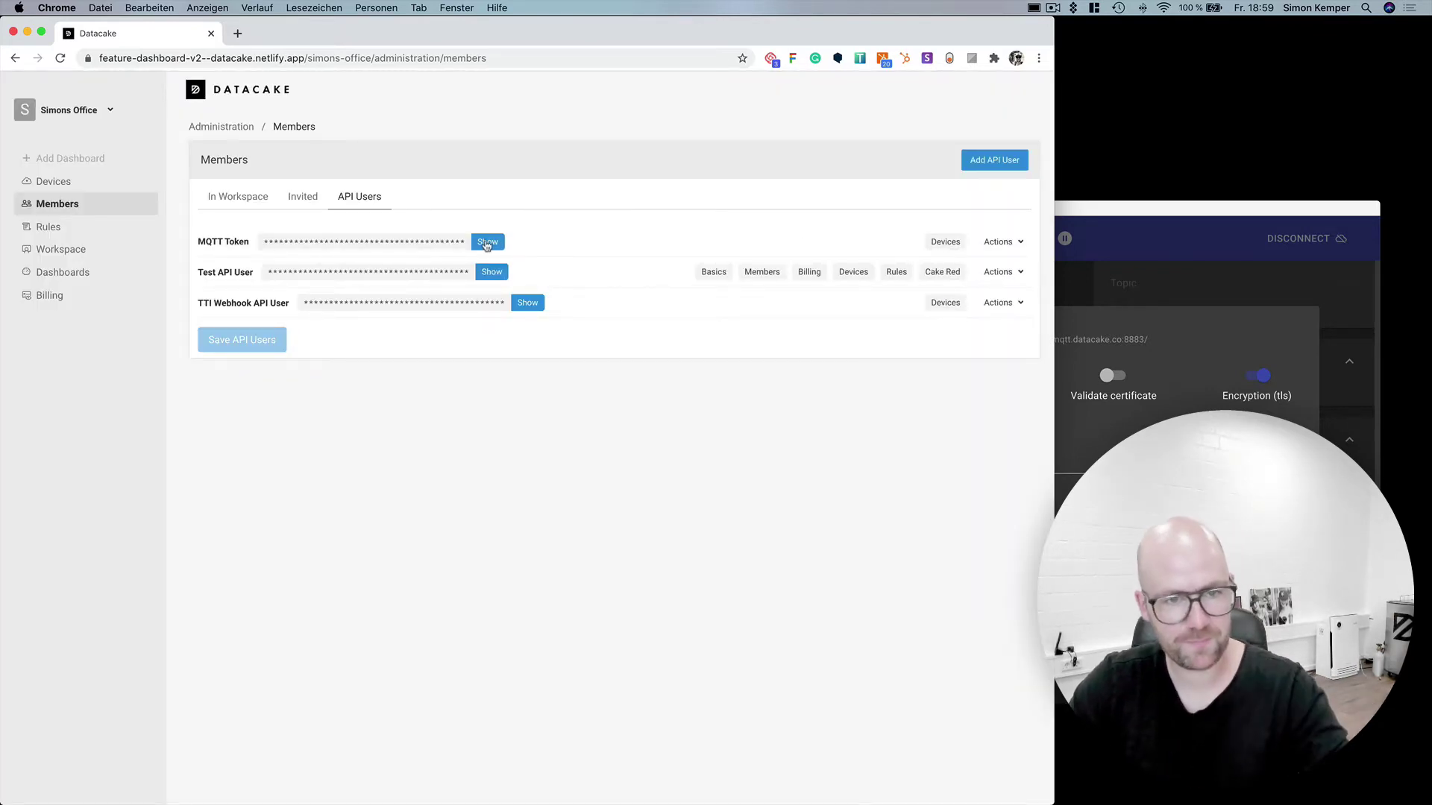
Step: Paste the revealed MQTT Token into MQTT Explorer's username field, then hide the token in Datacake
{"action": "left_click", "coordinate": [488, 242]}
{"action": "key", "text": "super+a"}
{"action": "double_click", "coordinate": [411, 243]}
{"action": "key", "text": "super+c"}
{"action": "key", "text": "super+Tab"}
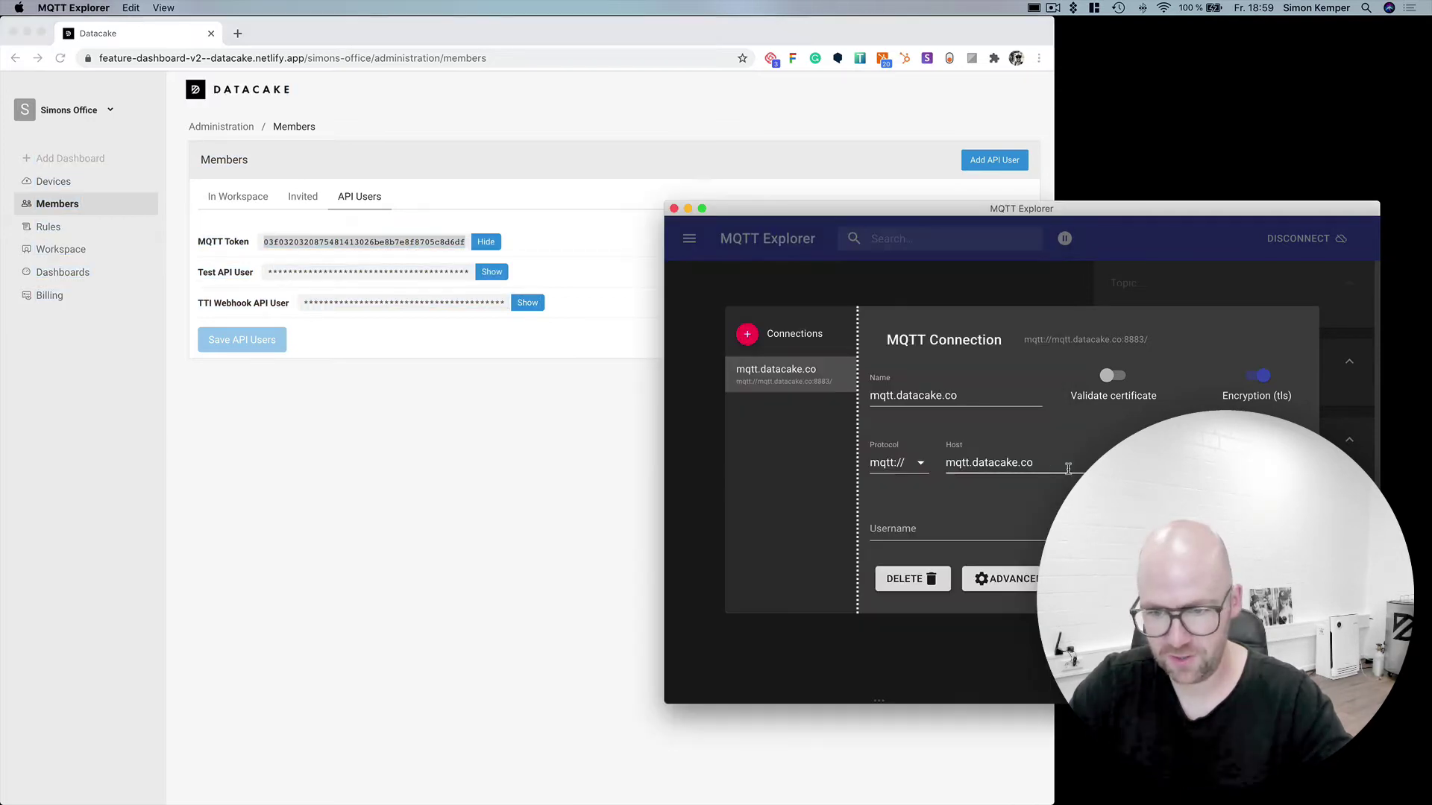
{"action": "left_click", "coordinate": [930, 534]}
{"action": "key", "text": "super+v"}
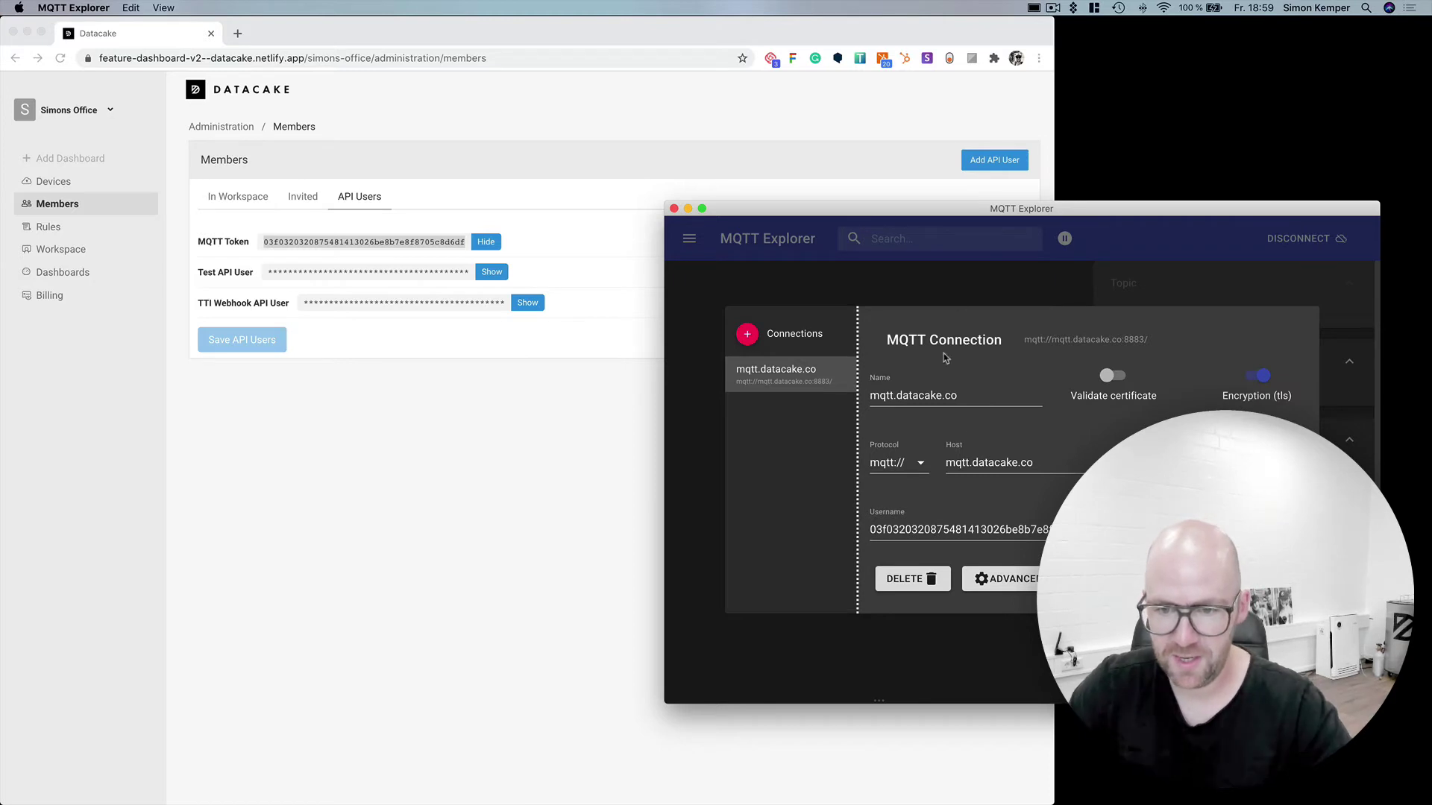
{"action": "left_click", "coordinate": [537, 522]}
{"action": "left_click", "coordinate": [485, 242]}
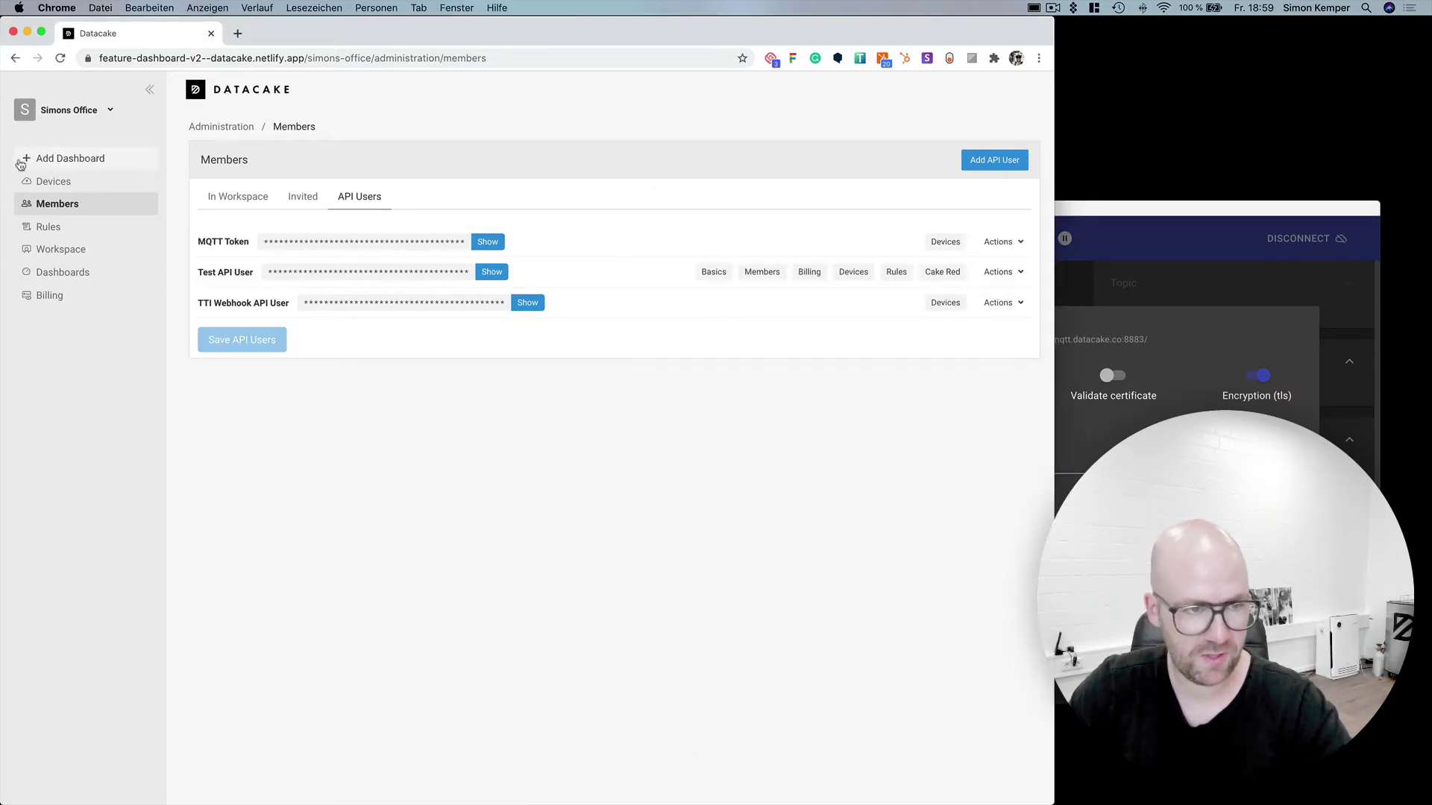
Step: Grant the MQTT Token Metadata, Definition and Measurements permissions on Temperature in the Office, then view its configuration
{"action": "left_click", "coordinate": [67, 186]}
{"action": "left_click", "coordinate": [322, 227]}
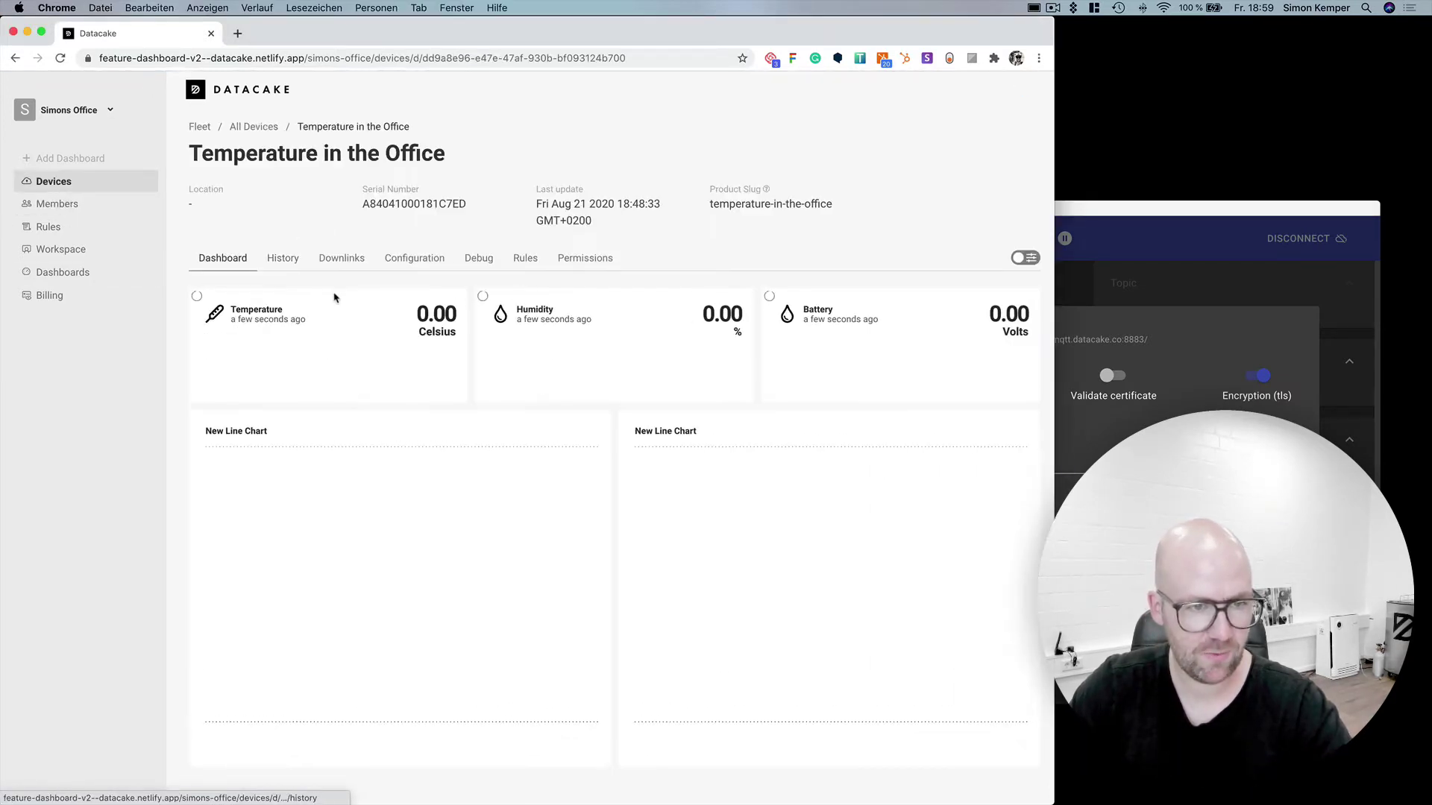
{"action": "left_click", "coordinate": [590, 261]}
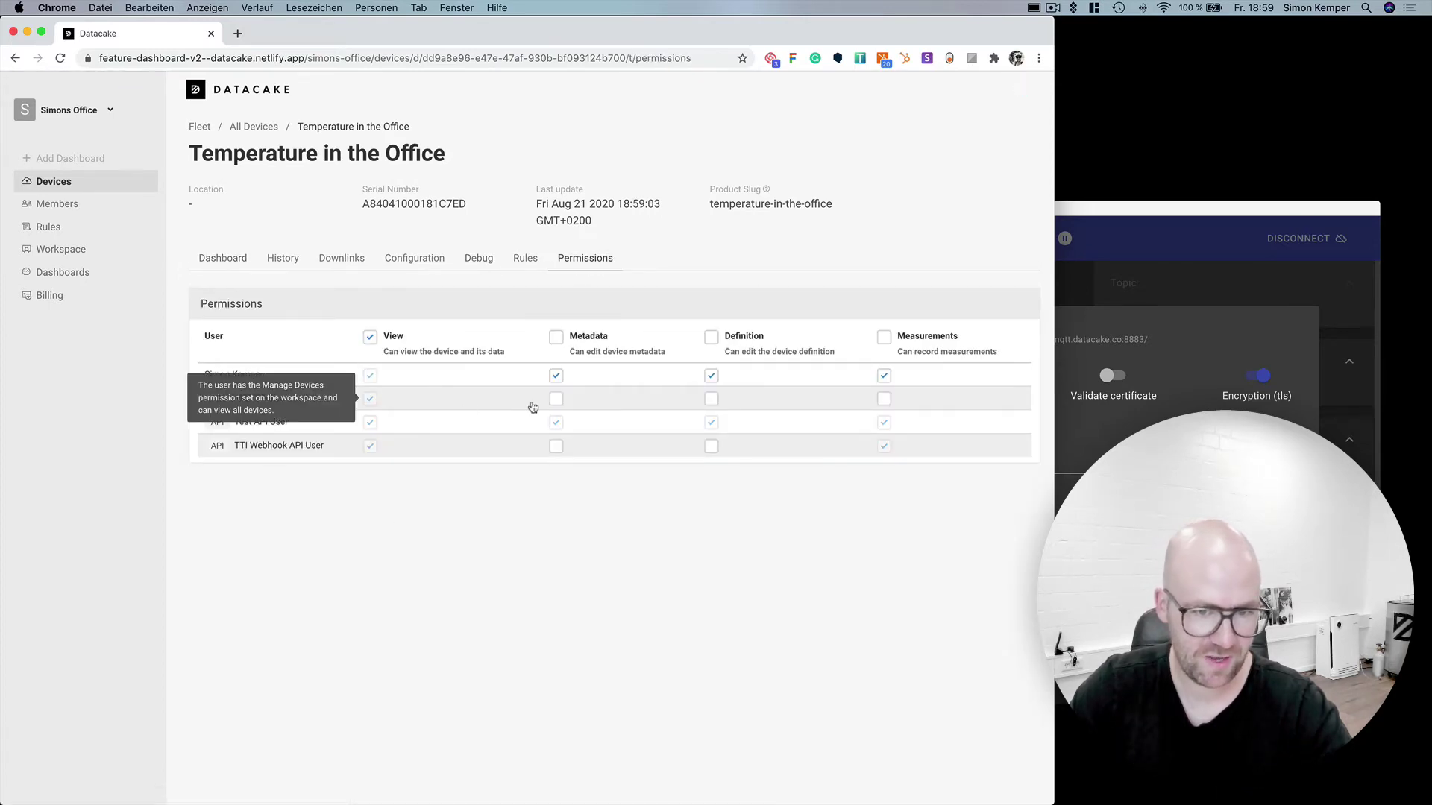
{"action": "left_click", "coordinate": [556, 399]}
{"action": "left_click", "coordinate": [711, 401]}
{"action": "left_click", "coordinate": [885, 400]}
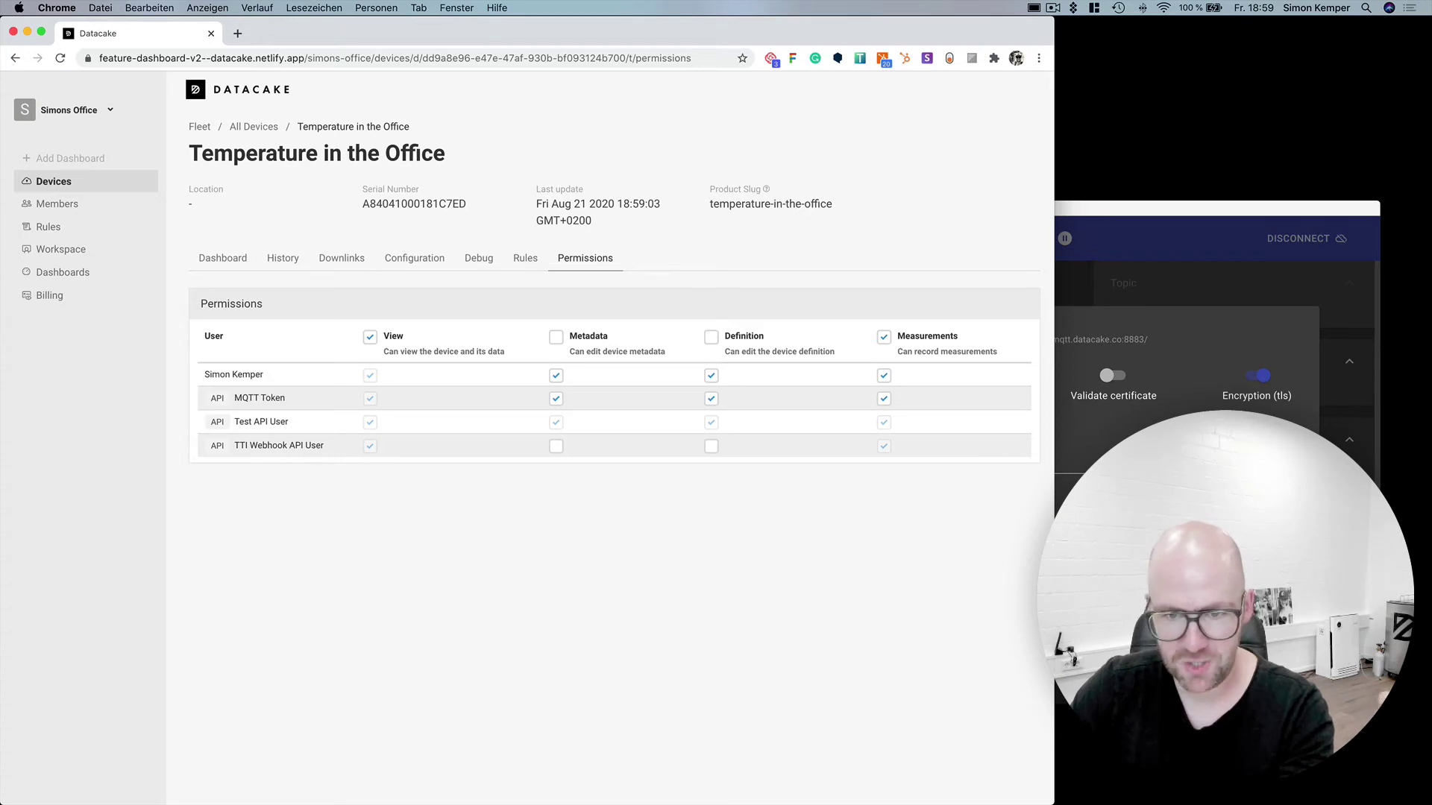
{"action": "left_click", "coordinate": [415, 258]}
{"action": "scroll", "coordinate": [678, 584], "scroll_direction": "down", "scroll_amount": 10}
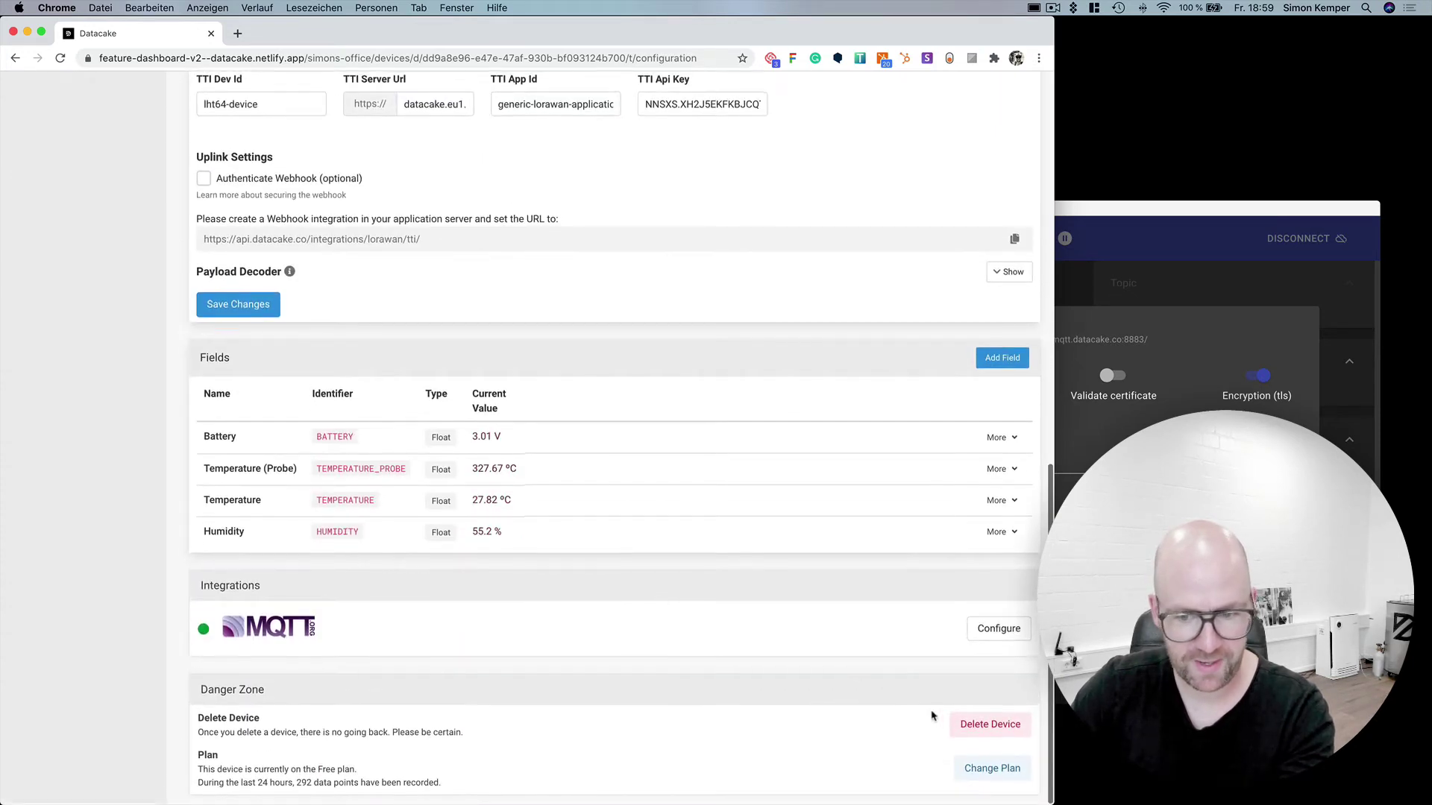
Step: Add the copied dtck/temperature-in-the-office topic to MQTT Explorer's advanced subscriptions and connect to the broker
{"action": "left_click", "coordinate": [999, 634]}
{"action": "left_click_drag", "start_coordinate": [637, 417], "coordinate": [473, 429]}
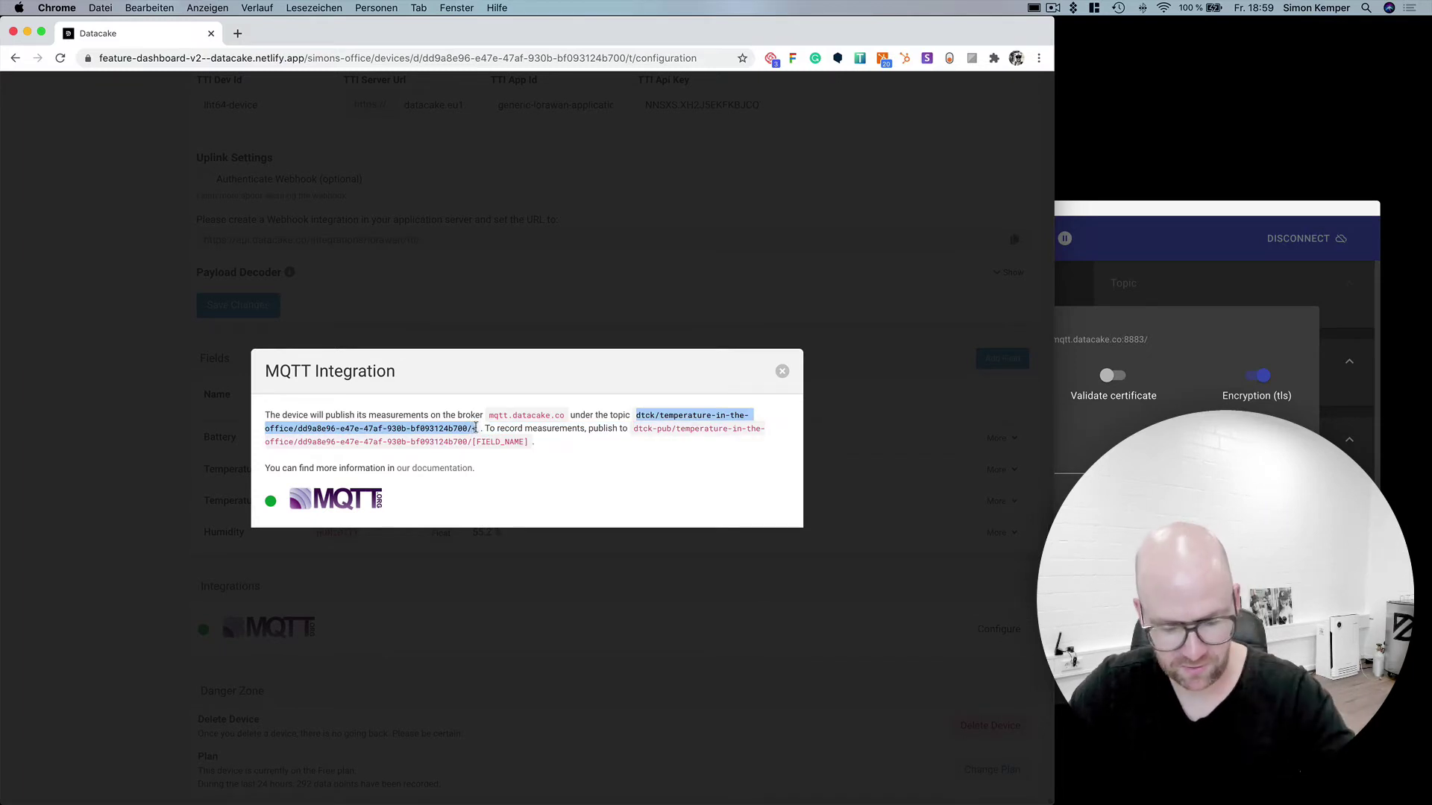
{"action": "left_click", "coordinate": [1227, 395]}
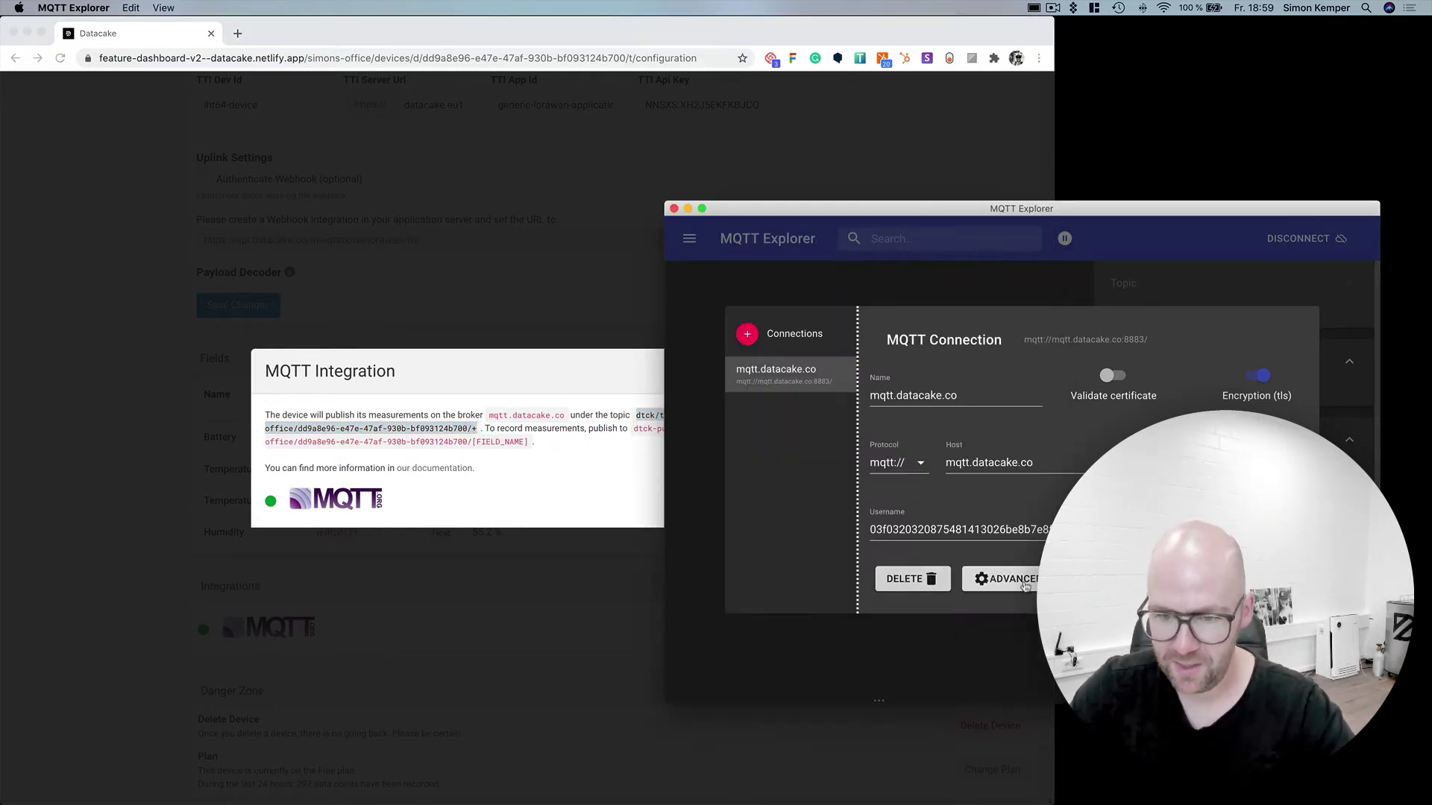
{"action": "left_click", "coordinate": [1003, 578]}
{"action": "left_click", "coordinate": [1115, 387]}
{"action": "key", "text": "super+v"}
{"action": "left_click", "coordinate": [1277, 383]}
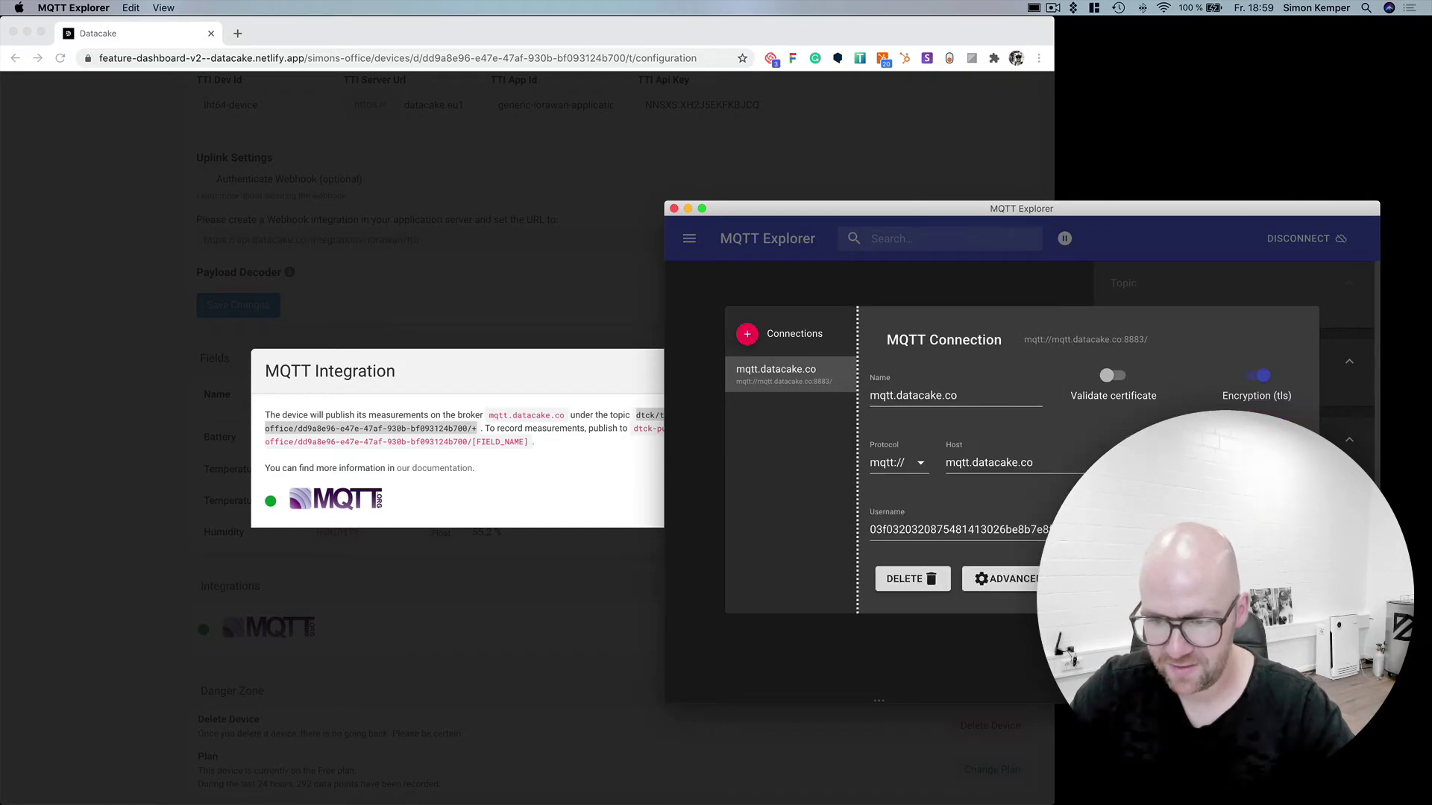
{"action": "left_click", "coordinate": [508, 478]}
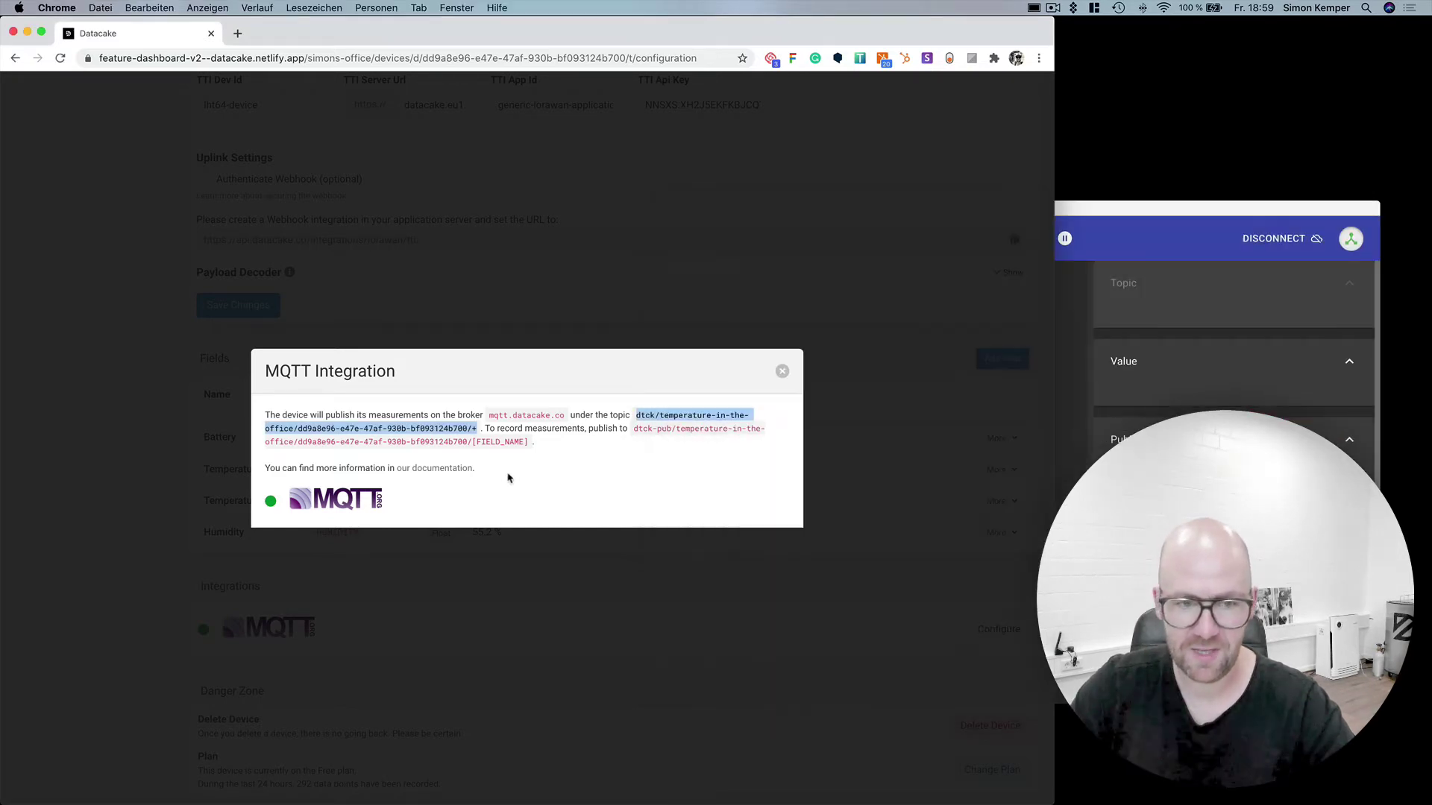
{"action": "left_click", "coordinate": [782, 372]}
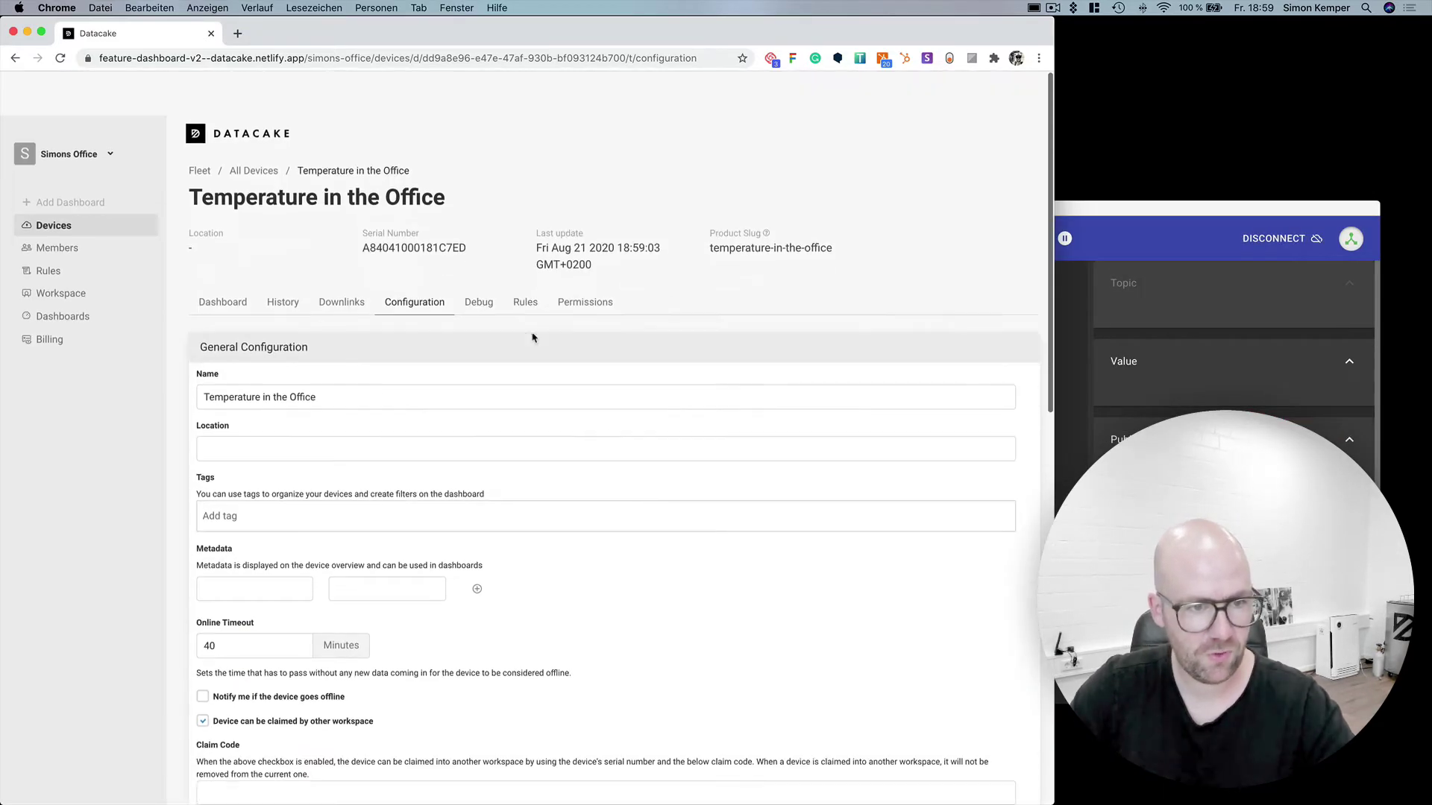
Step: Show the device dashboard, then expand dtck > temperature-in-the-office > device ID in MQTT Explorer
{"action": "left_click", "coordinate": [223, 258]}
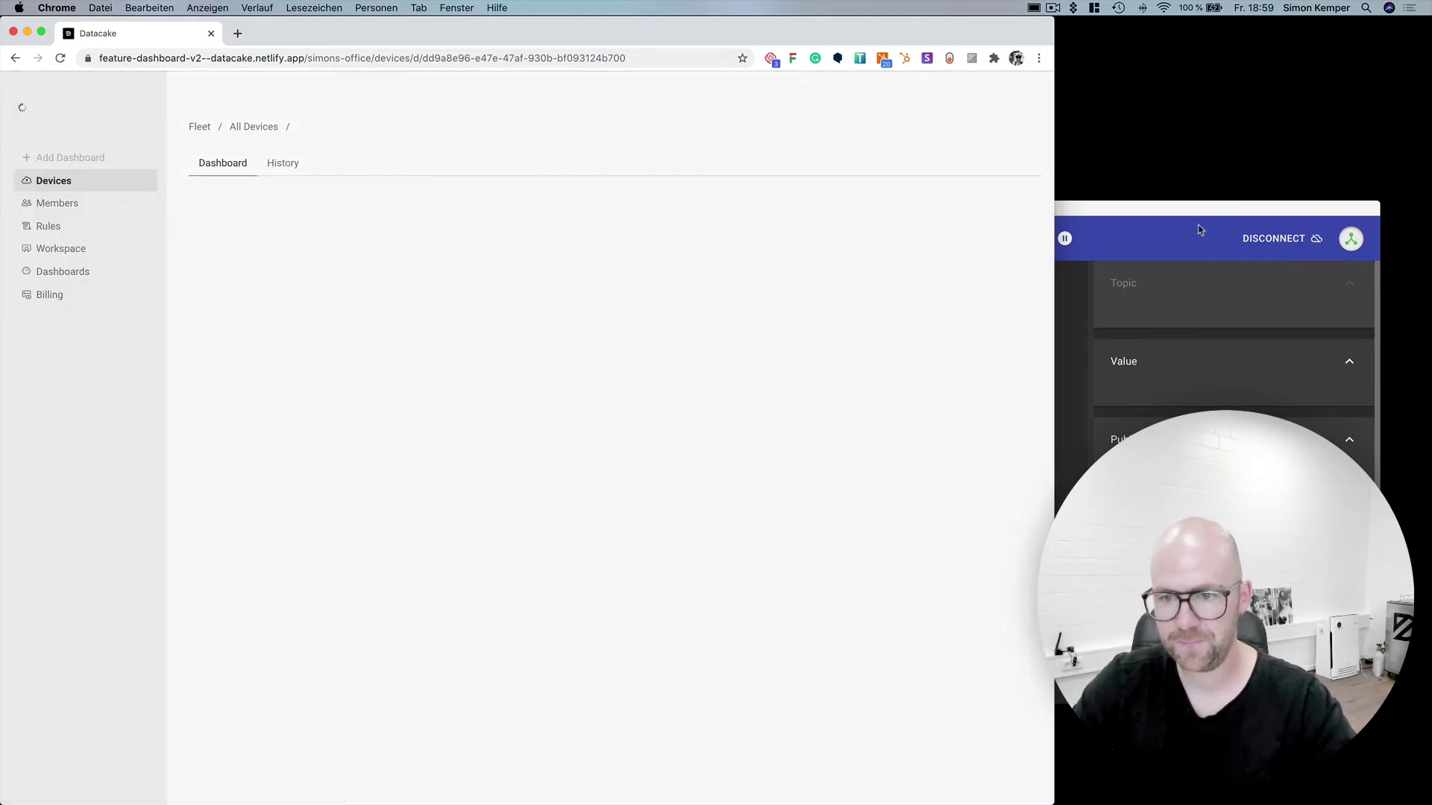
{"action": "left_click", "coordinate": [1198, 228]}
{"action": "left_click_drag", "start_coordinate": [1150, 216], "coordinate": [1159, 175]}
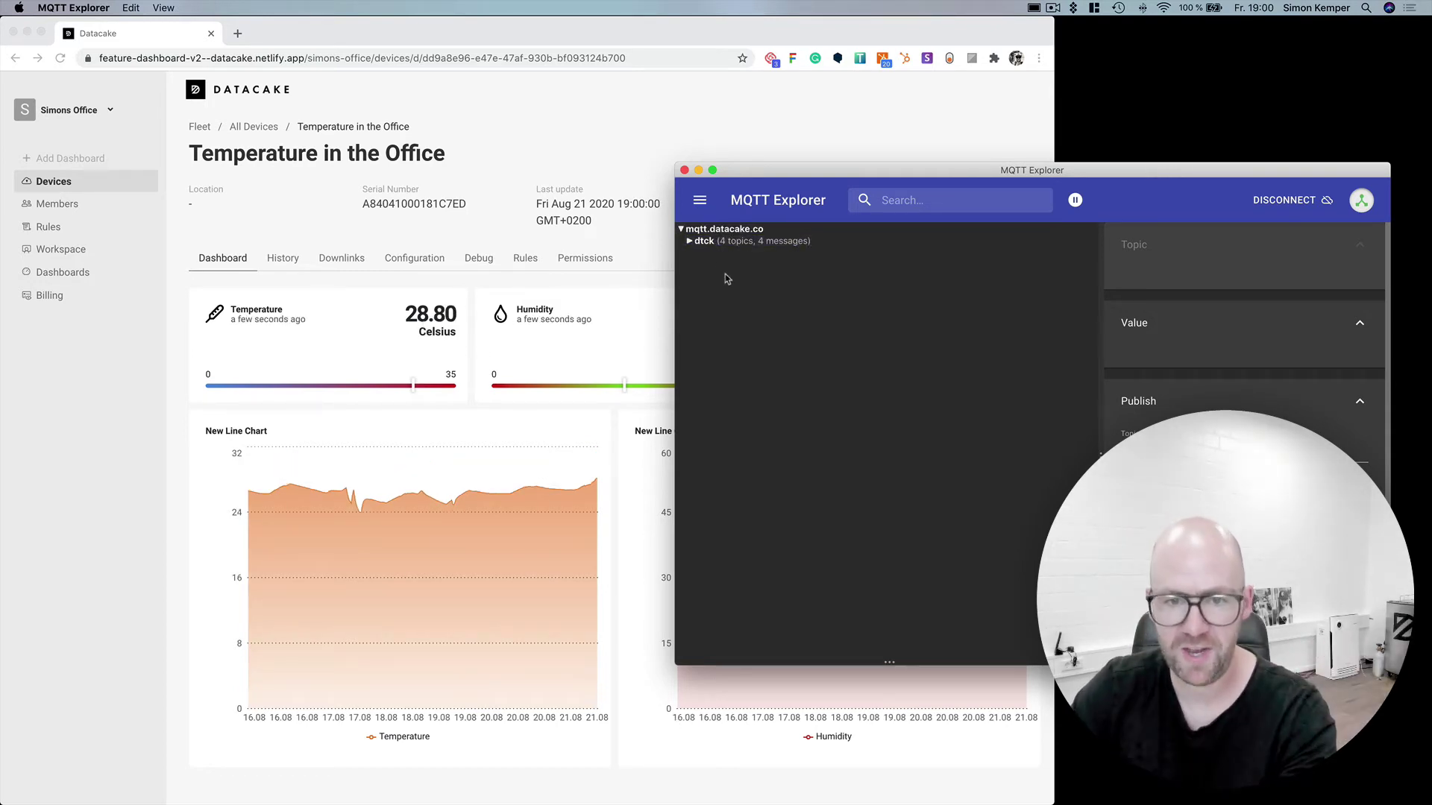
{"action": "left_click", "coordinate": [688, 246]}
{"action": "left_click", "coordinate": [752, 254]}
{"action": "left_click", "coordinate": [705, 267]}
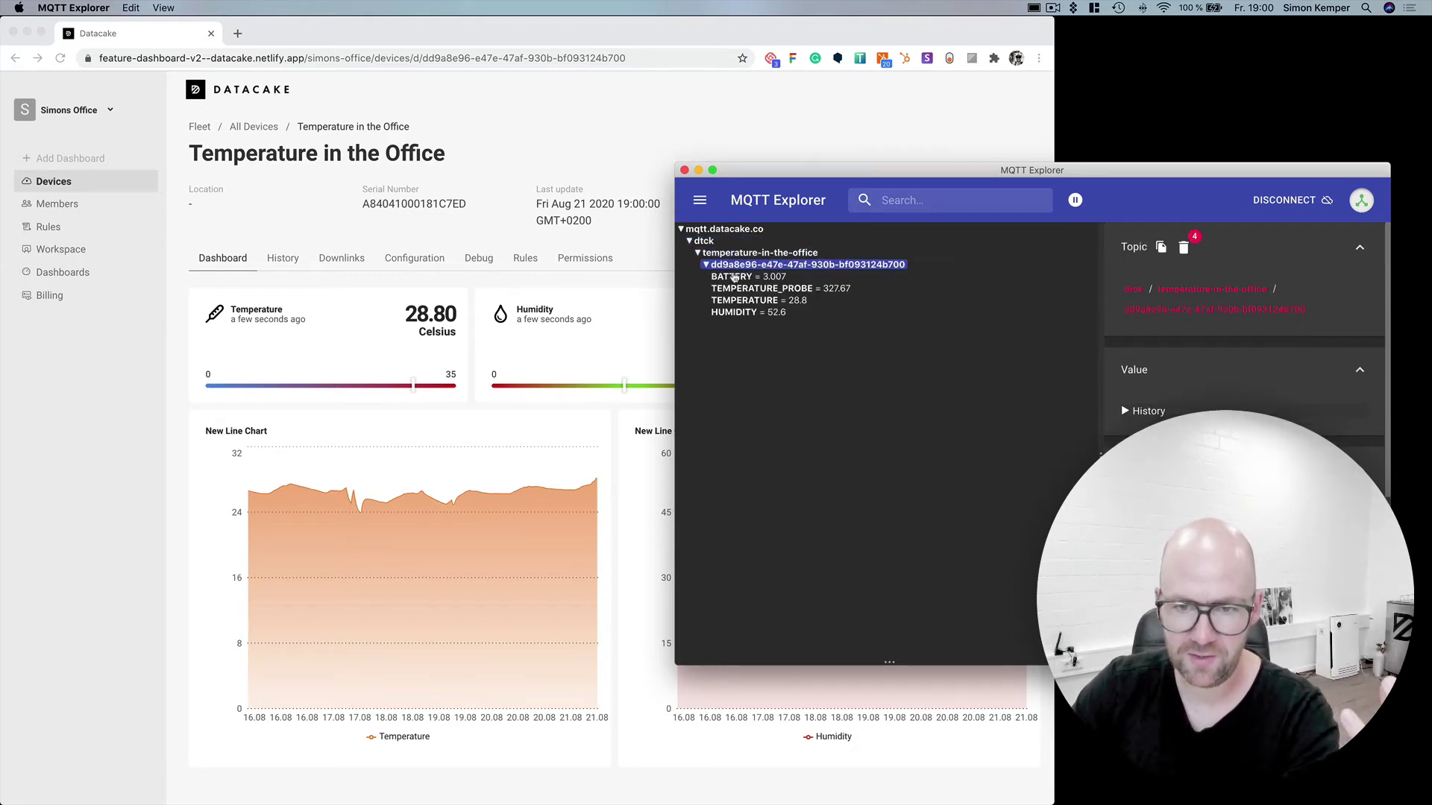
Step: Inspect the BATTERY, TEMPERATURE_PROBE, TEMPERATURE and HUMIDITY readings in MQTT Explorer
{"action": "left_click", "coordinate": [755, 280]}
{"action": "left_click", "coordinate": [755, 289]}
{"action": "left_click", "coordinate": [755, 302]}
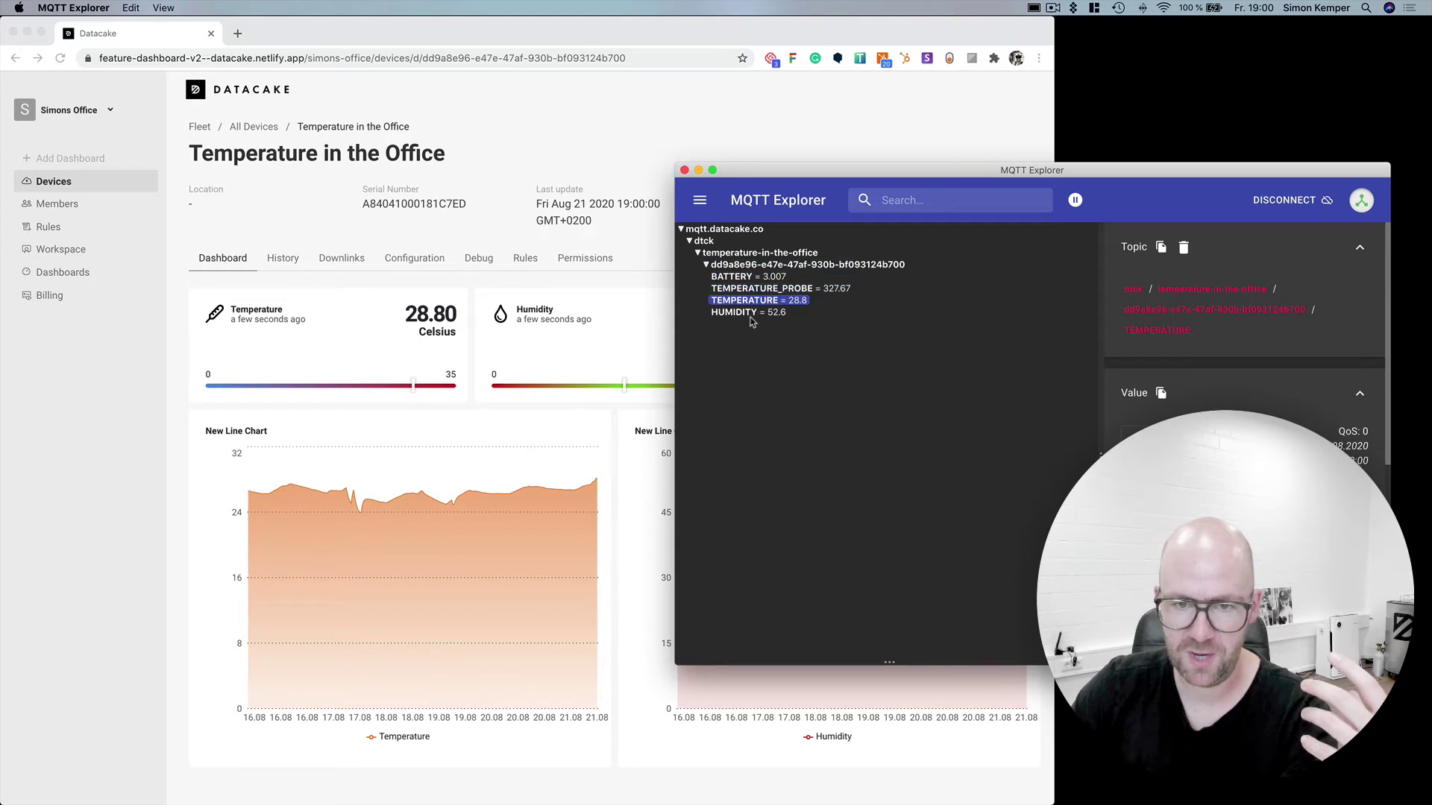
{"action": "left_click", "coordinate": [755, 314]}
Step: Re-expand the topic tree to temperature-in-the-office and return to the Datacake dashboard
{"action": "left_click", "coordinate": [710, 230]}
{"action": "left_click", "coordinate": [710, 231]}
{"action": "left_click", "coordinate": [704, 242]}
{"action": "left_click", "coordinate": [721, 253]}
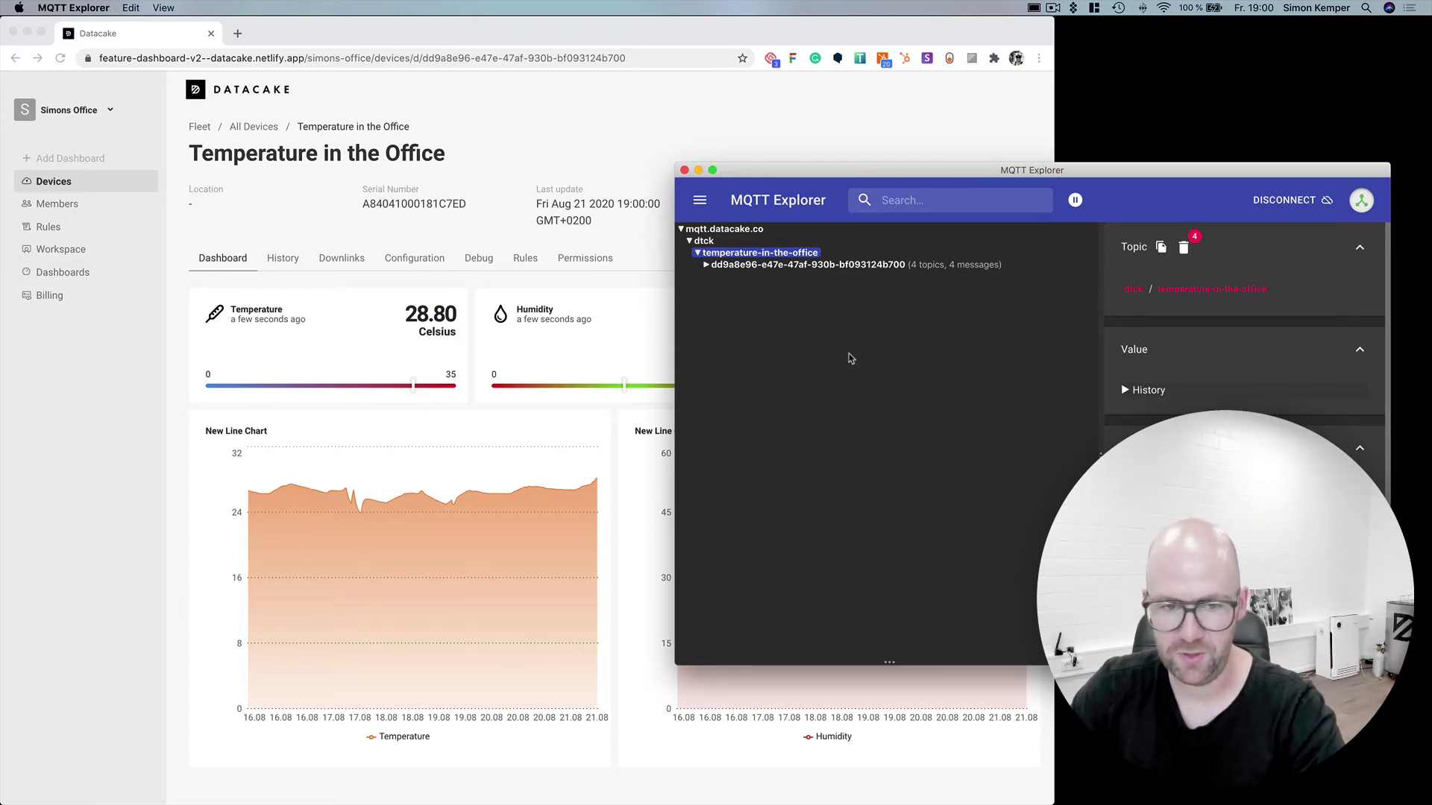
{"action": "left_click", "coordinate": [488, 358]}
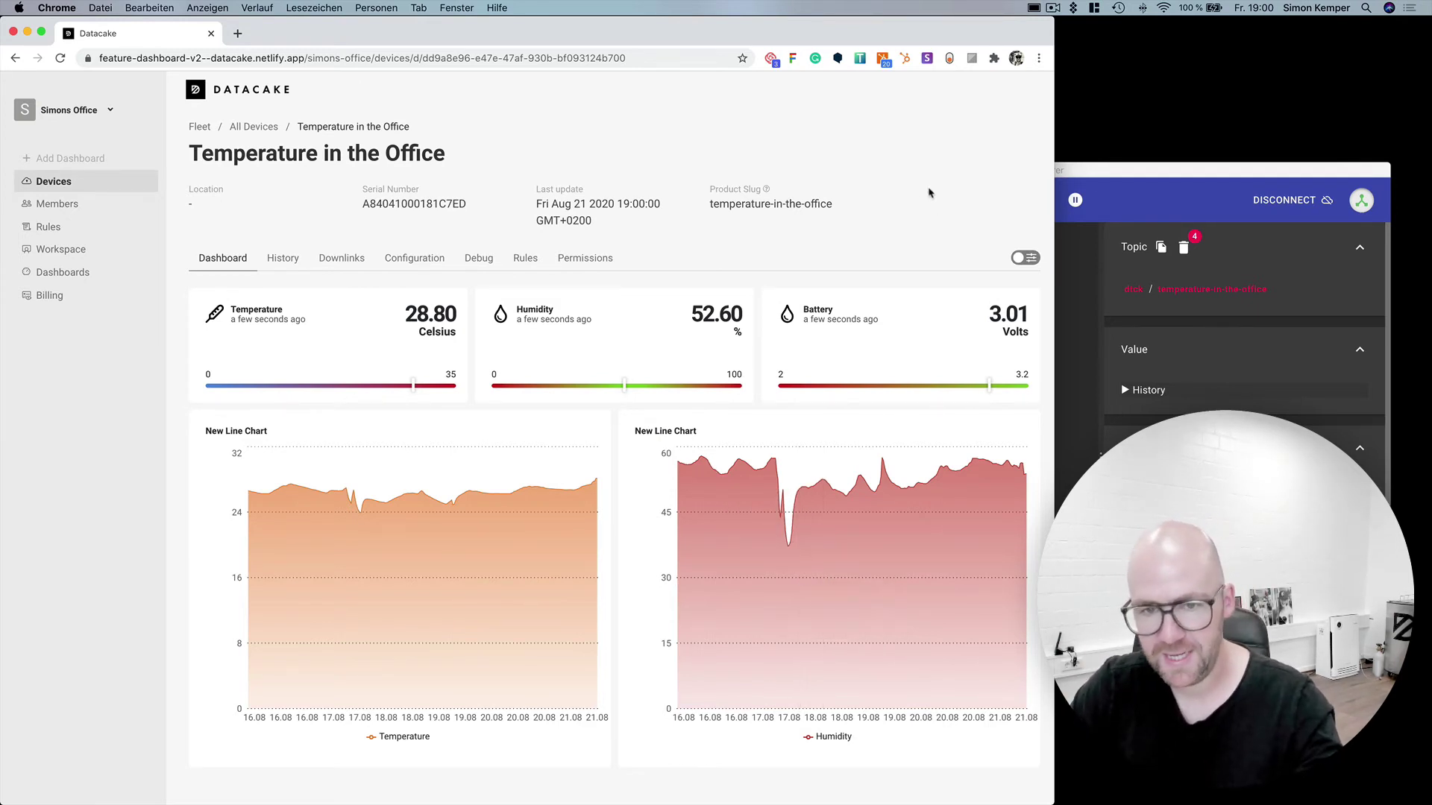
Step: Select the device's product slug temperature-in-the-office on the dashboard
{"action": "left_click_drag", "start_coordinate": [838, 207], "coordinate": [701, 210]}
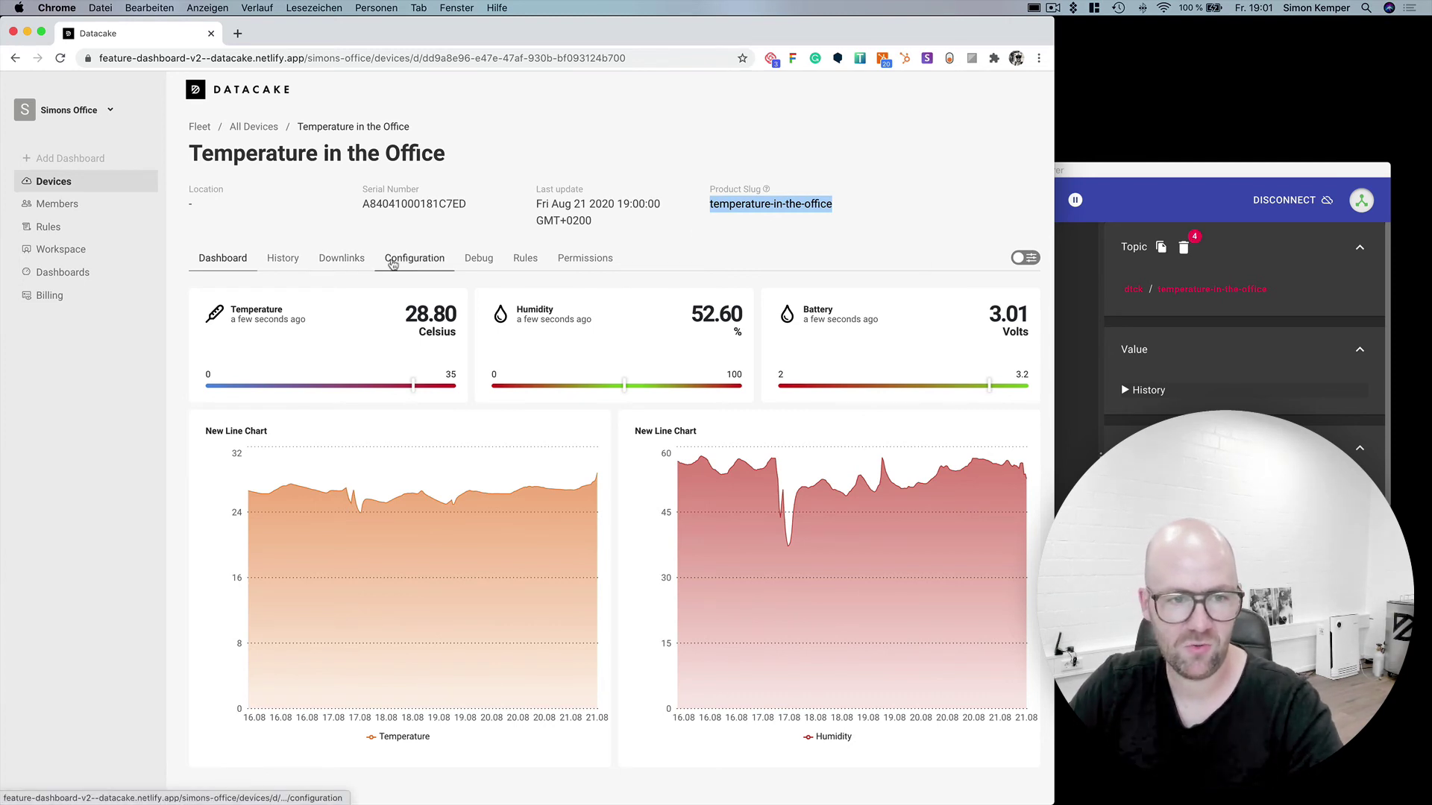
Step: From All Devices, start adding an API device, then cancel the dialog
{"action": "left_click", "coordinate": [270, 127]}
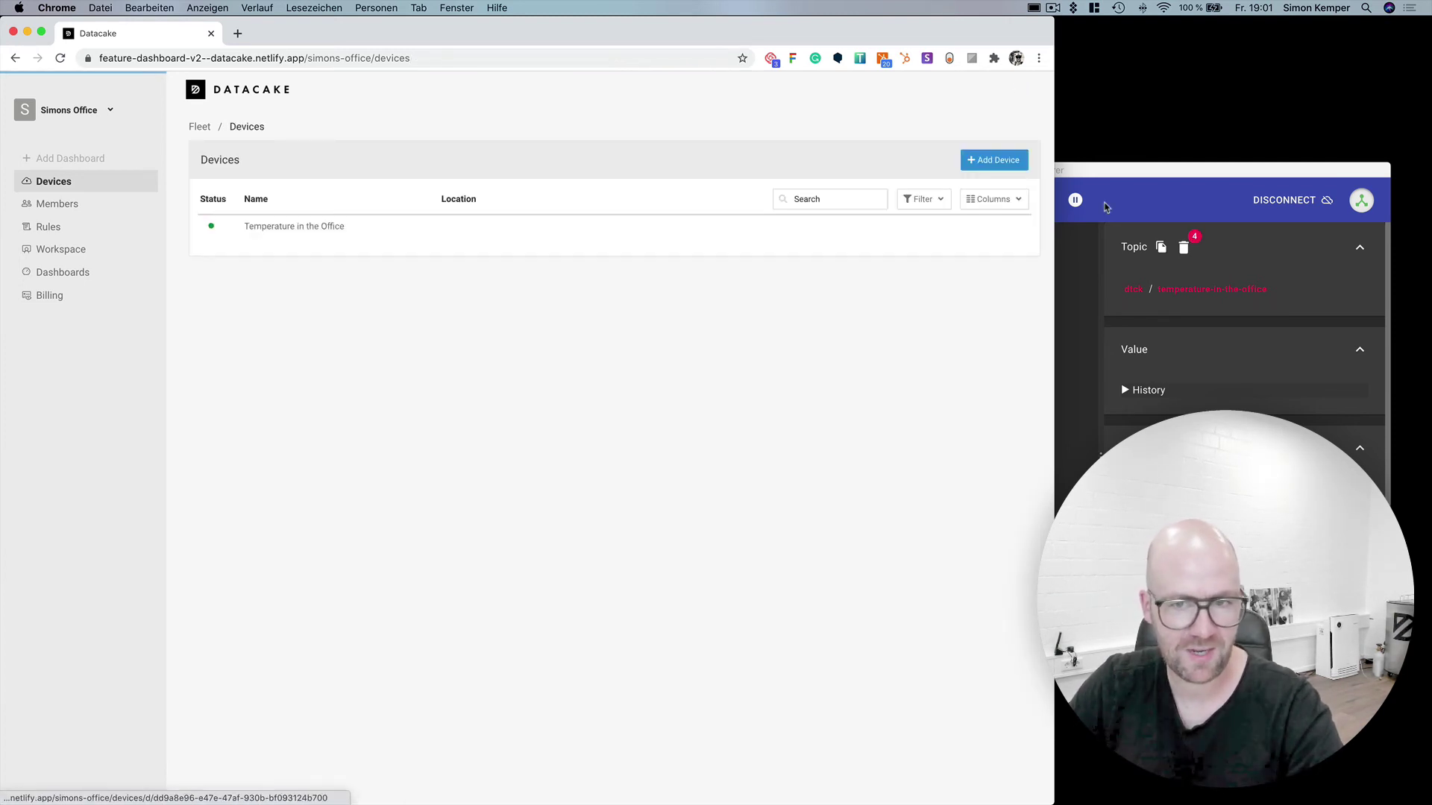
{"action": "left_click", "coordinate": [994, 160]}
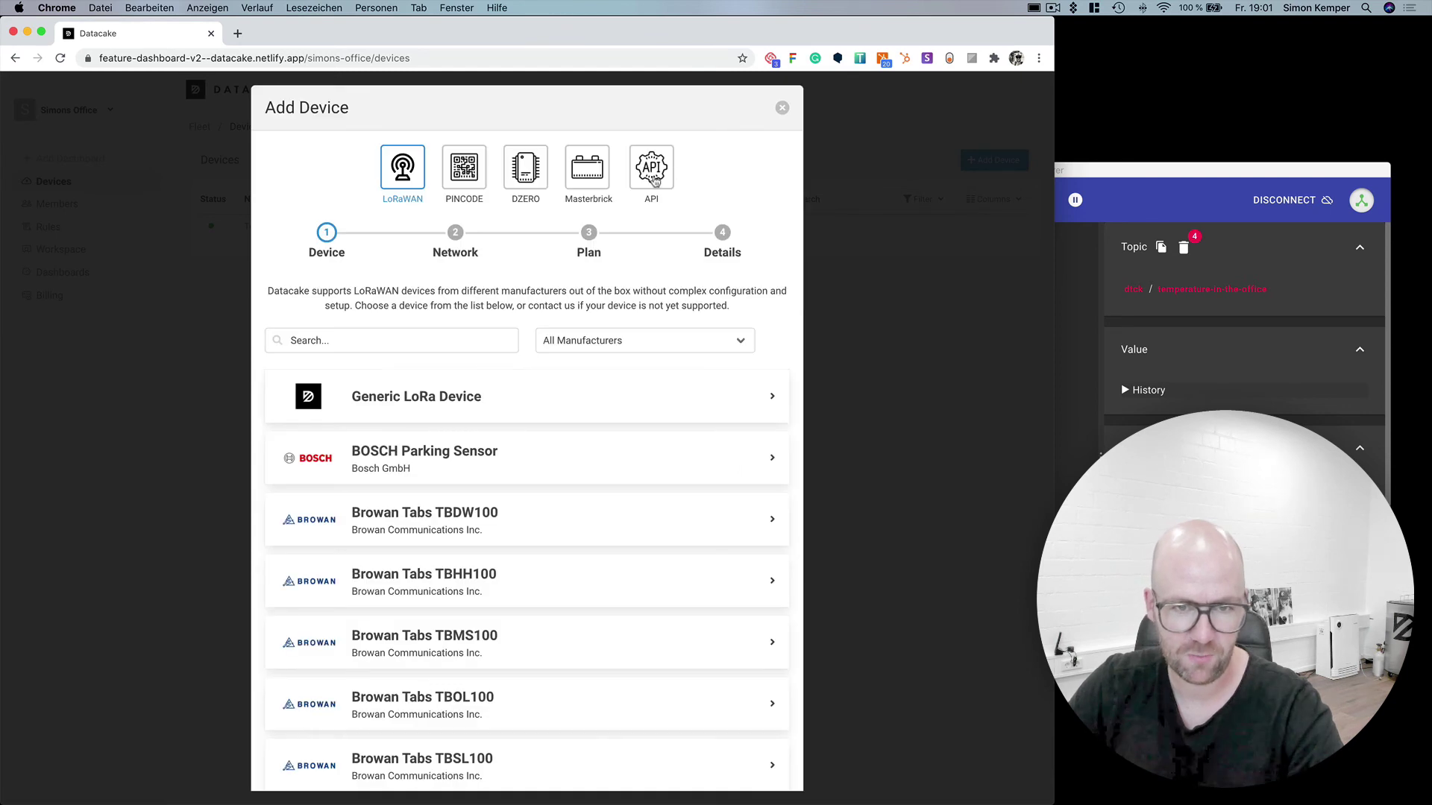
{"action": "left_click", "coordinate": [652, 175]}
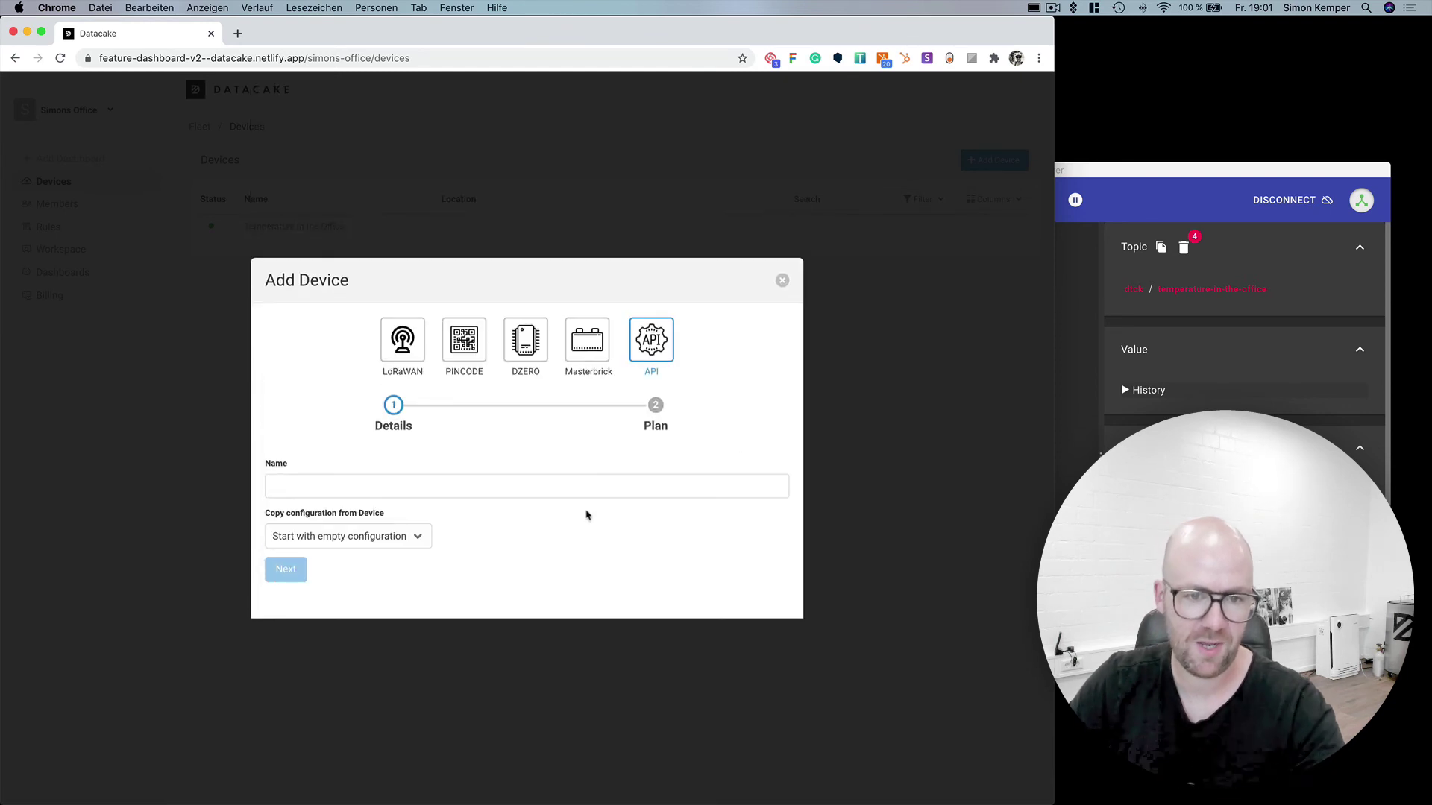
{"action": "left_click", "coordinate": [781, 280]}
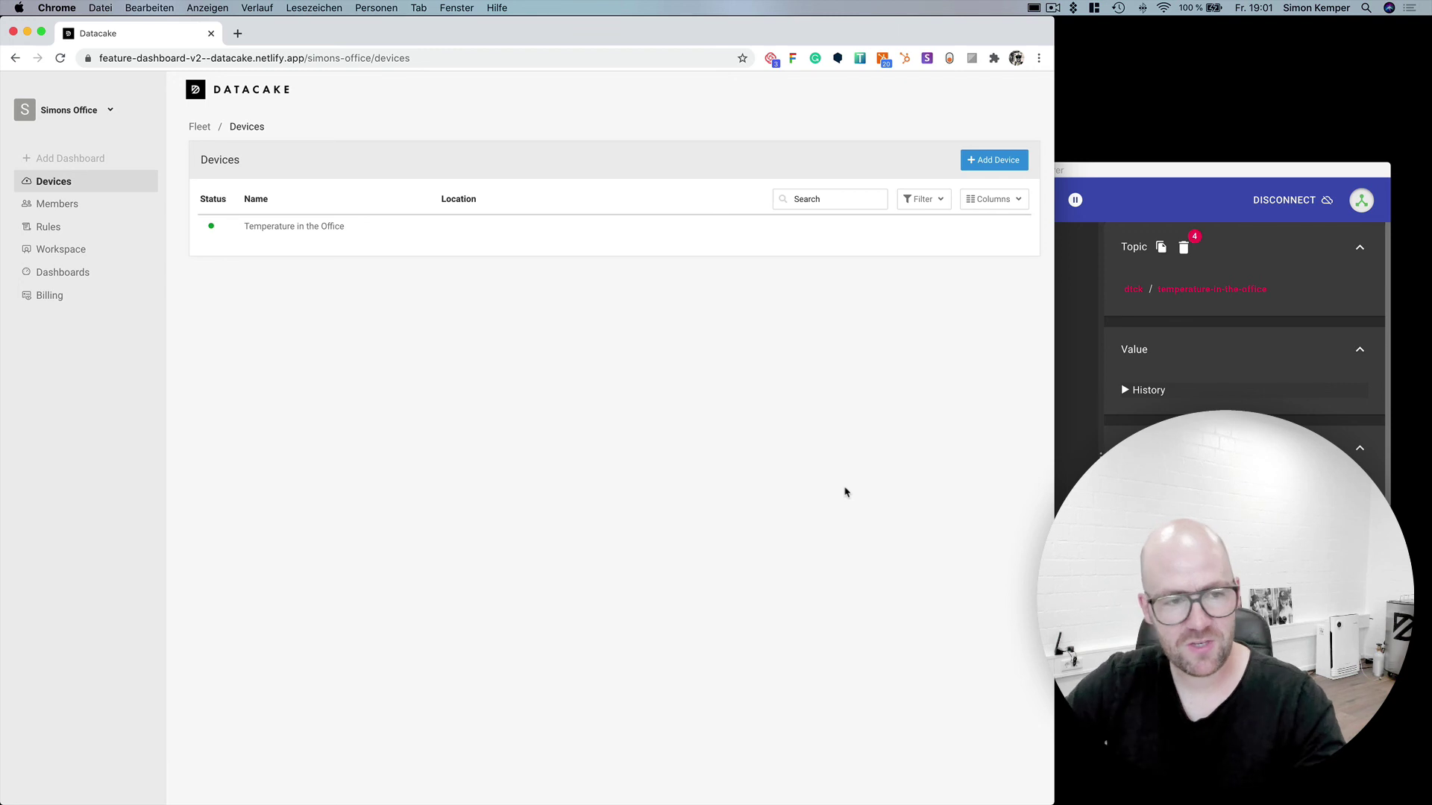
Step: Open Temperature in the Office's configuration and scroll to its Fields and MQTT integration
{"action": "left_click", "coordinate": [321, 226]}
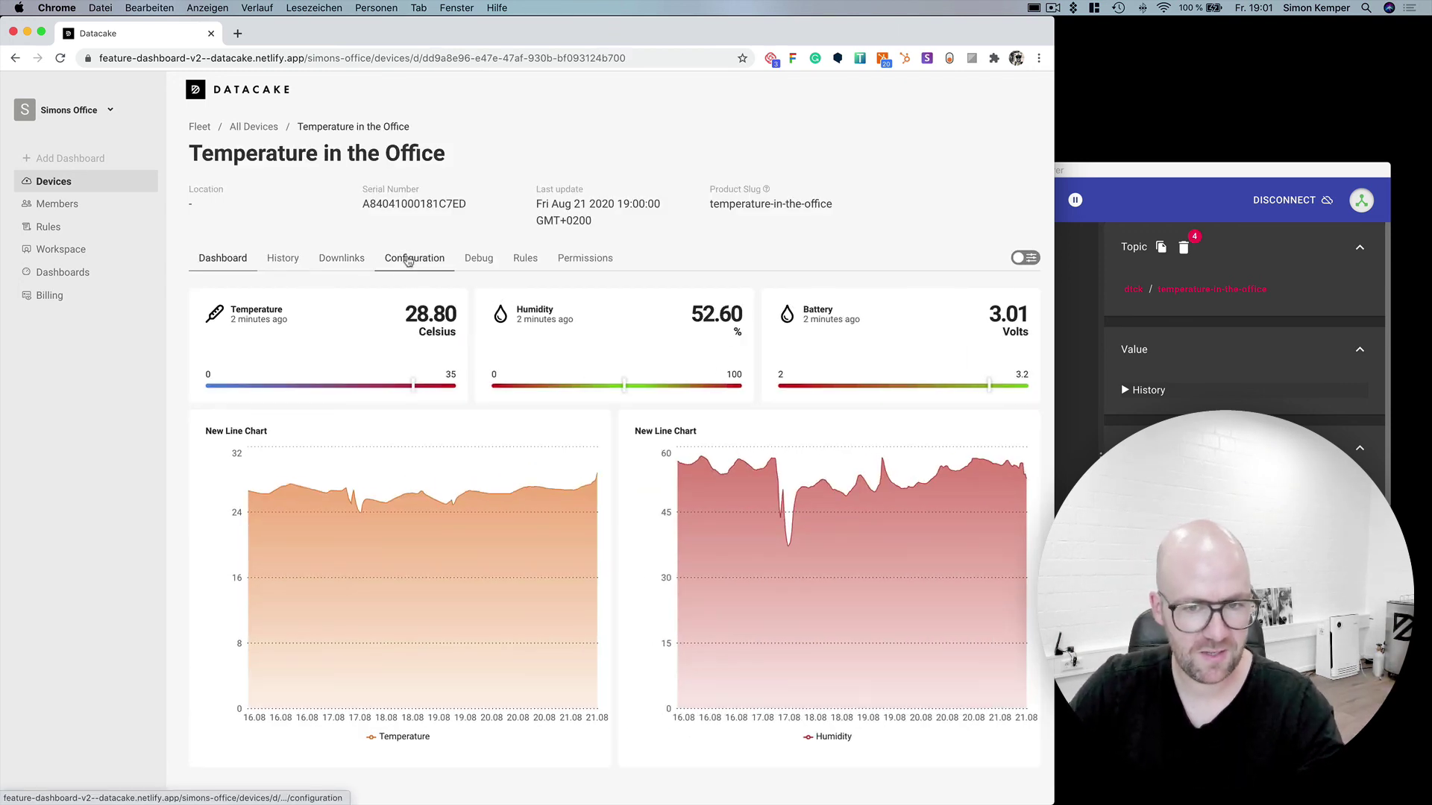
{"action": "left_click", "coordinate": [409, 261]}
{"action": "scroll", "coordinate": [582, 440], "scroll_direction": "down", "scroll_amount": 5}
{"action": "scroll", "coordinate": [582, 442], "scroll_direction": "down", "scroll_amount": 6}
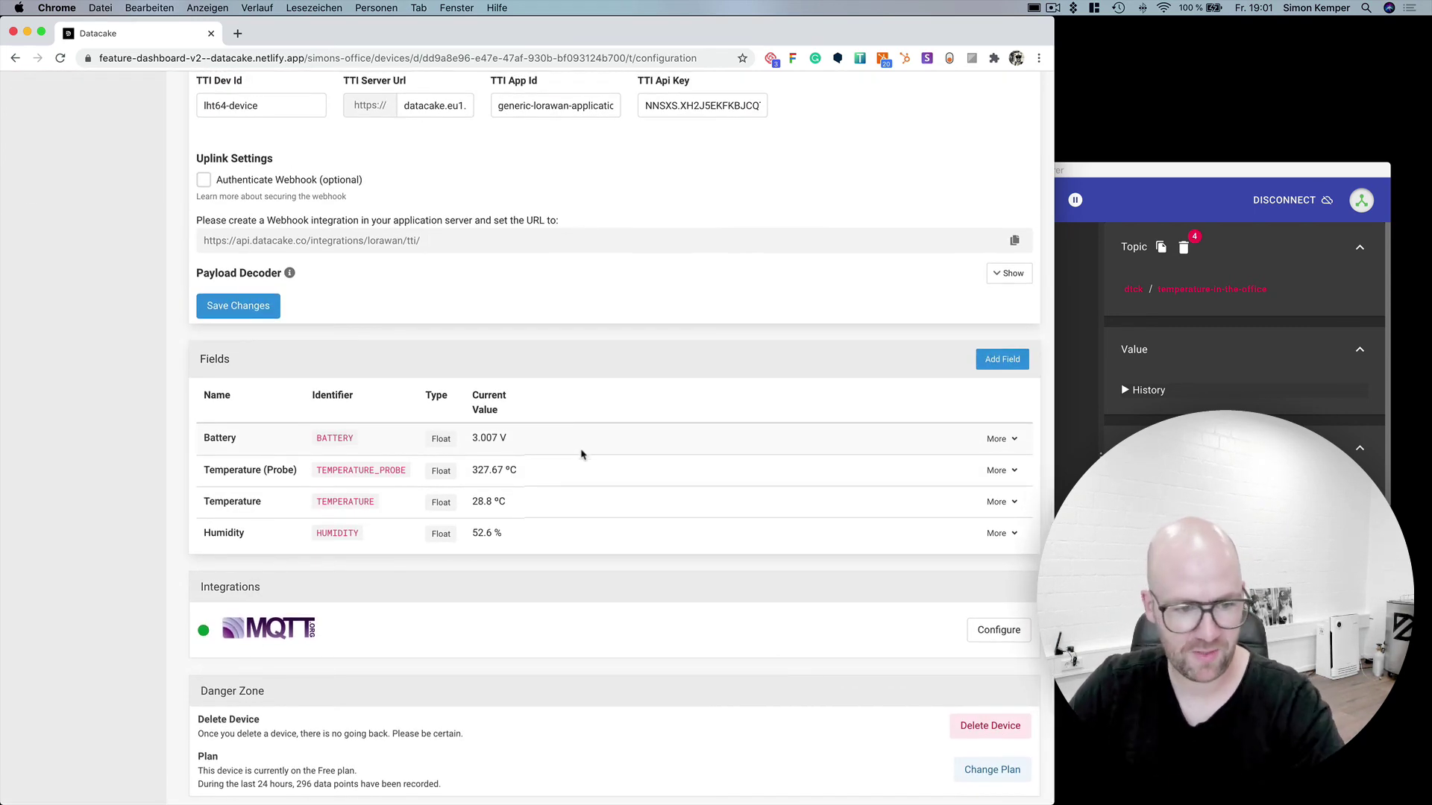